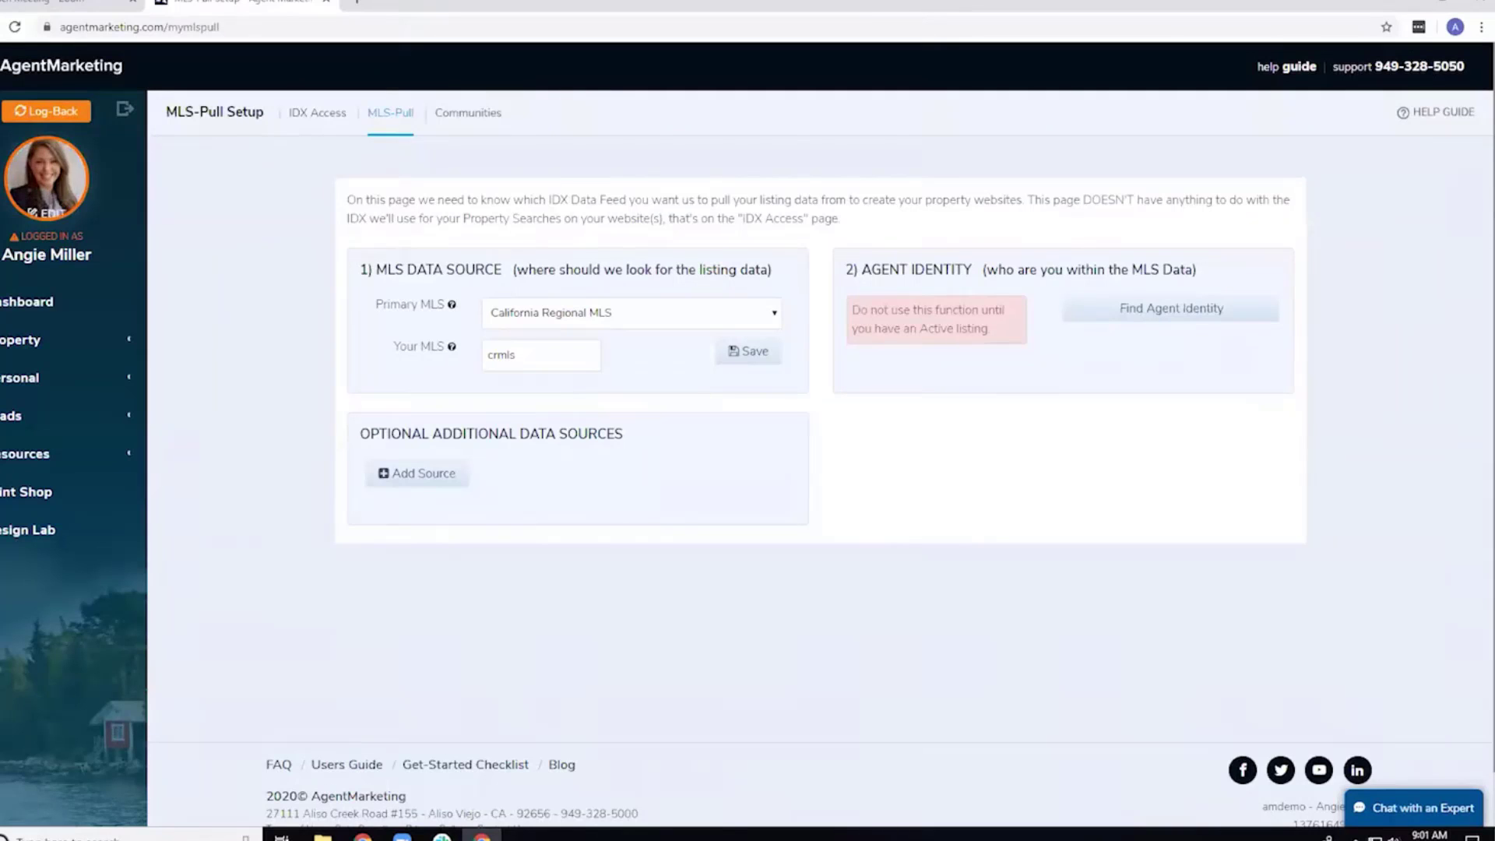
# Save California Regional MLS (crmls) as the primary MLS-Pull listing data source.
pyautogui.click(1, 110)
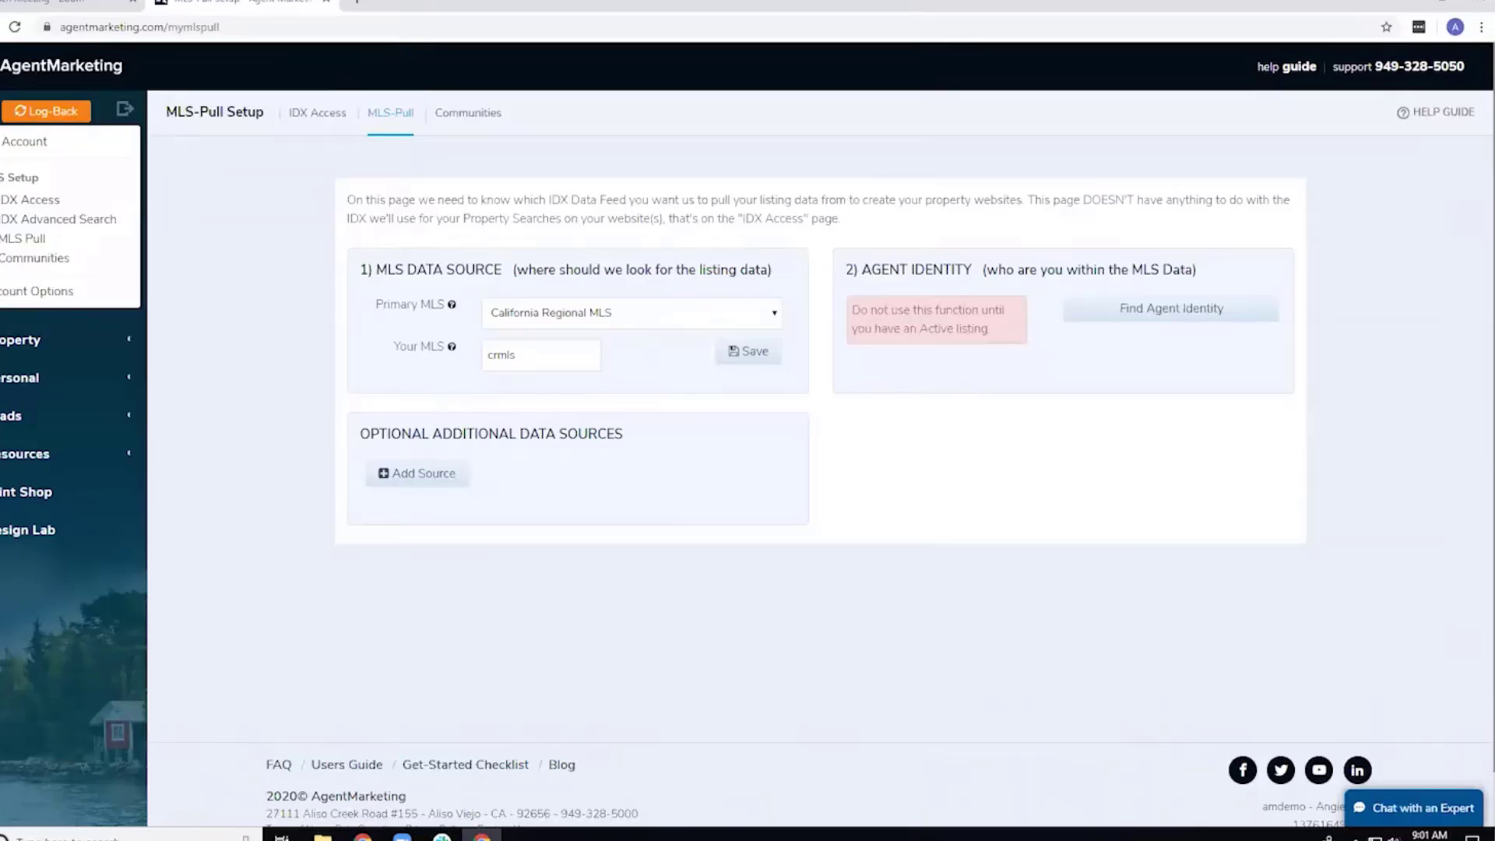
pyautogui.click(32, 246)
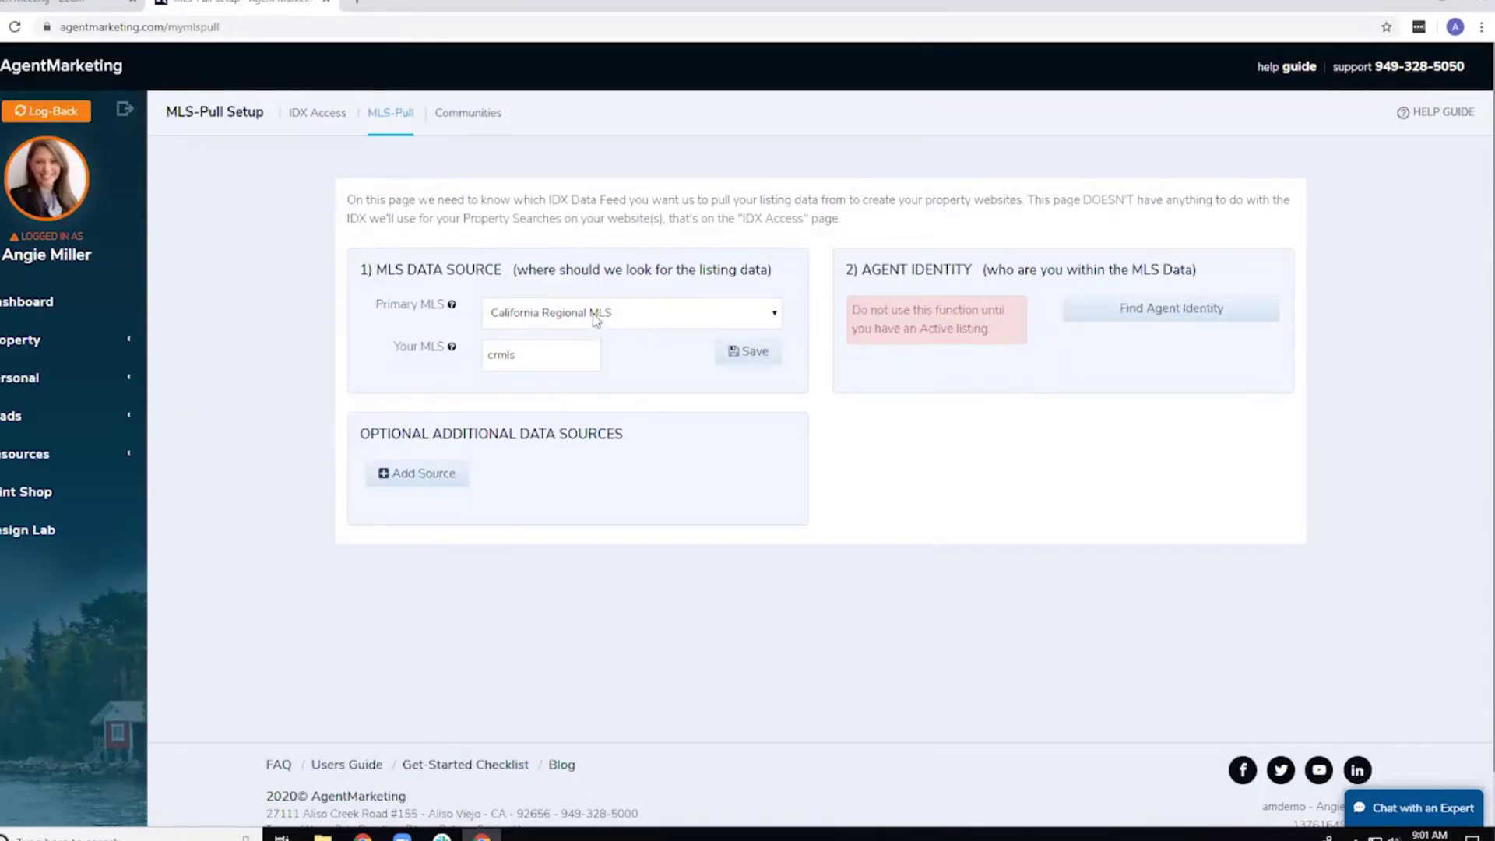
pyautogui.click(745, 353)
# Begin the IDX agent identity lookup to reach the Search by MLS Listing form.
pyautogui.click(1109, 316)
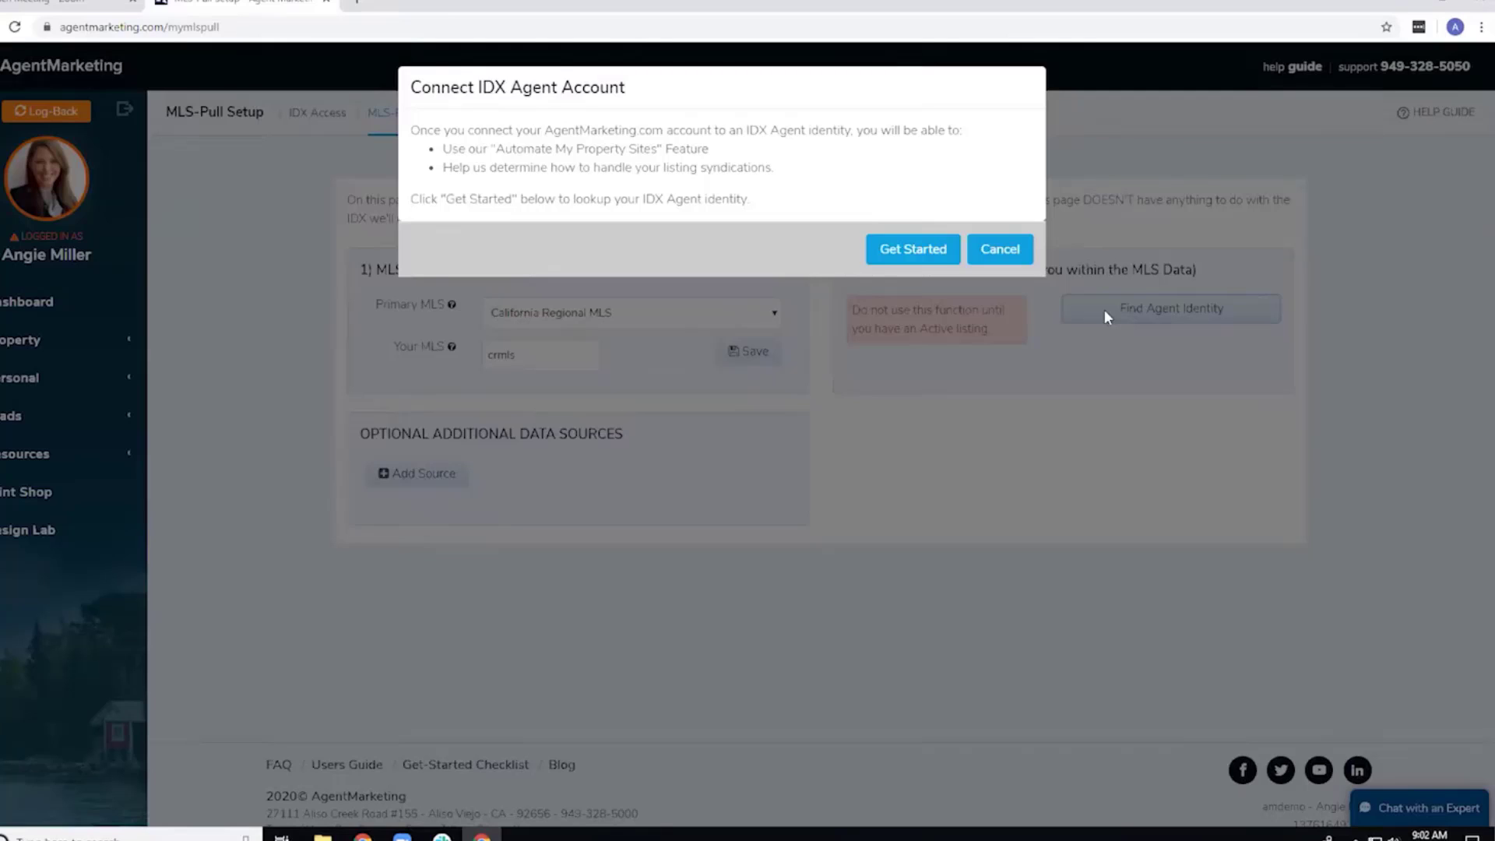
pyautogui.click(926, 257)
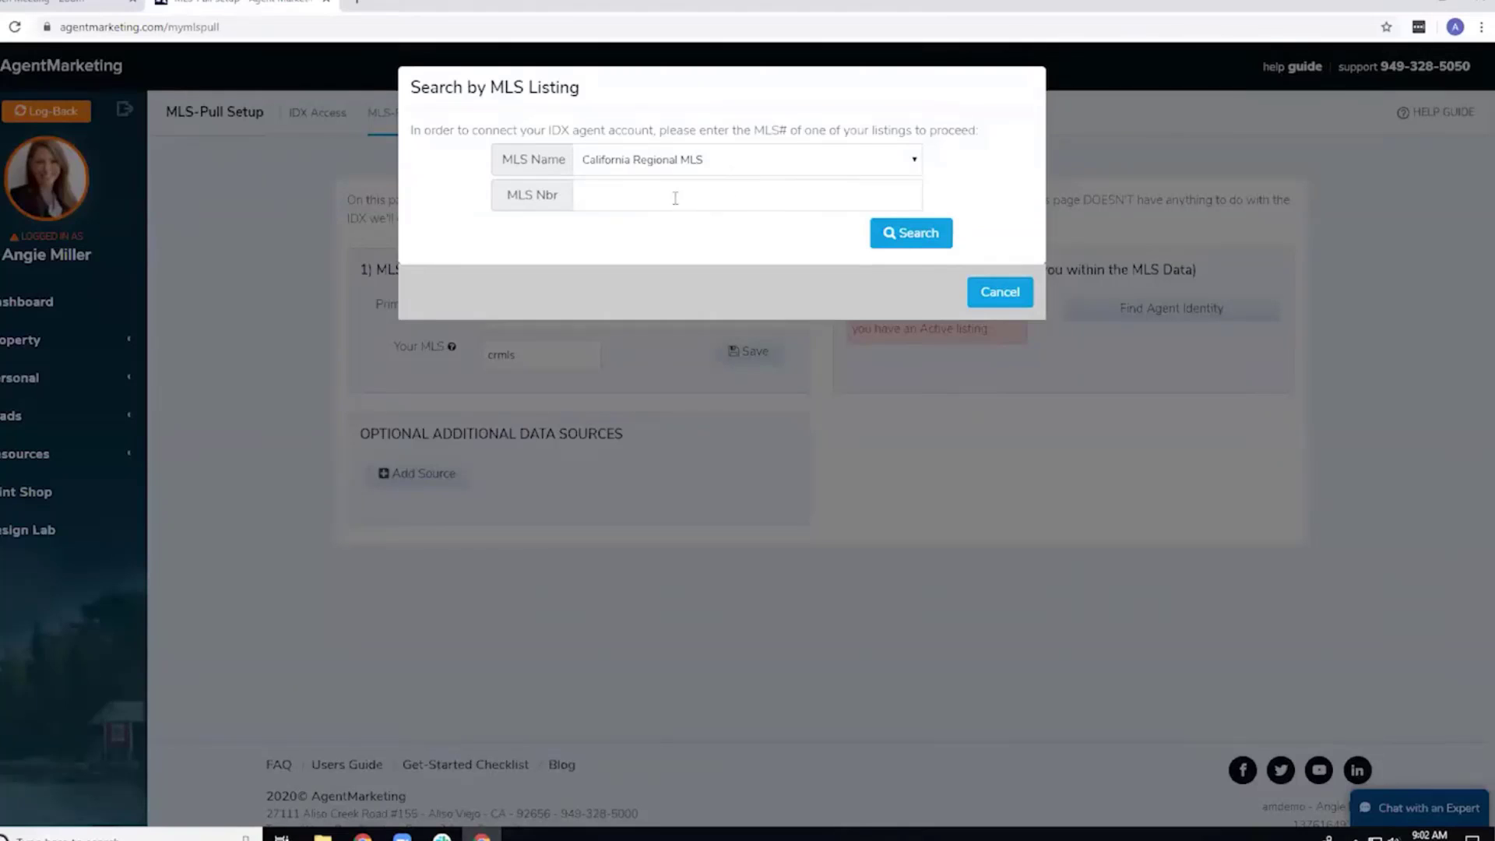
# Search the pasted MLS number and confirm the Newport Beach listing as the agent identity.
pyautogui.click(715, 200)
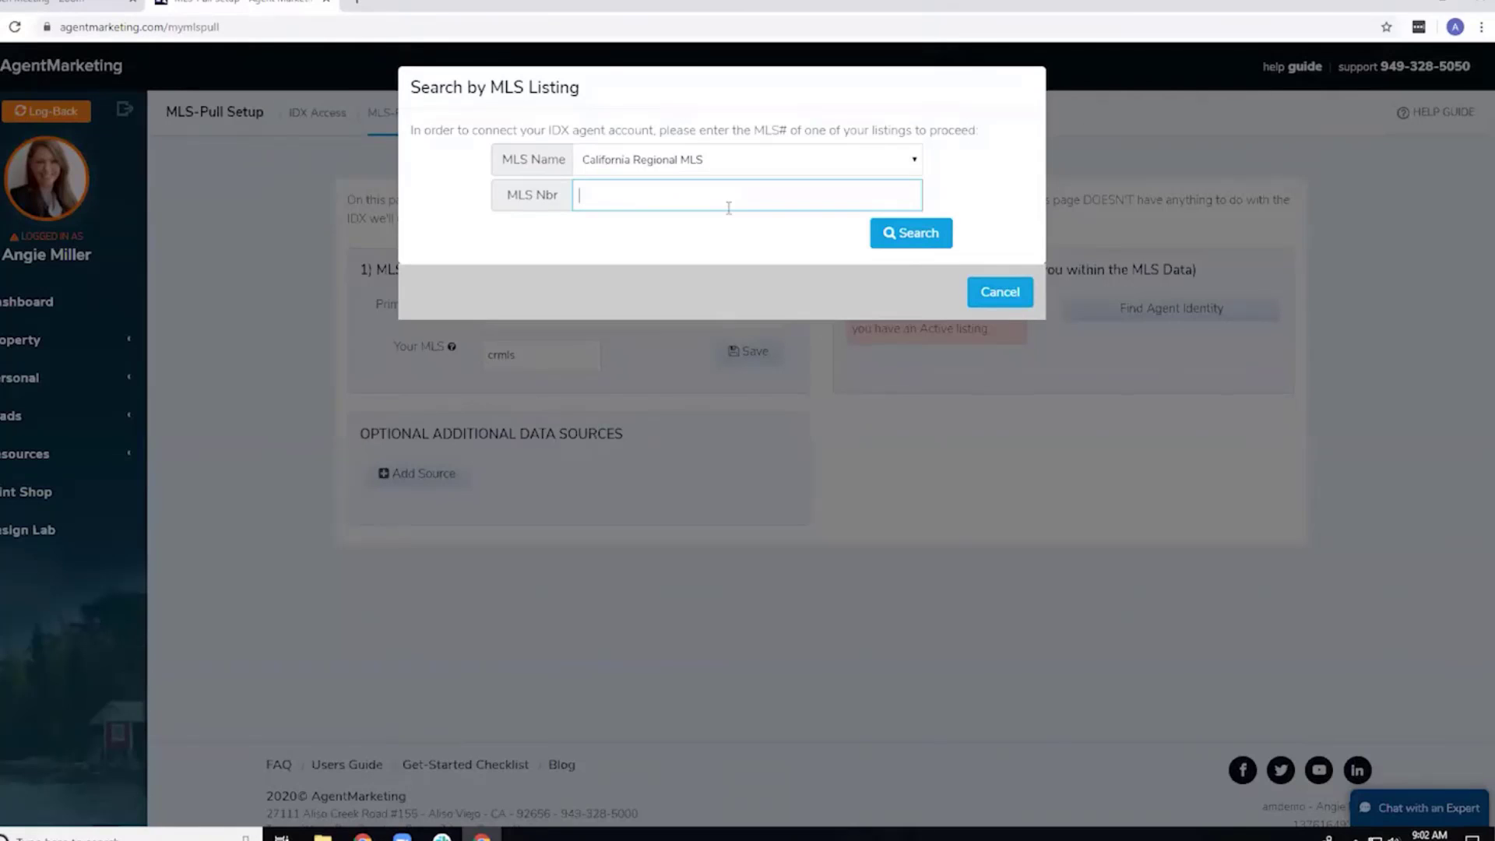
pyautogui.click(897, 241)
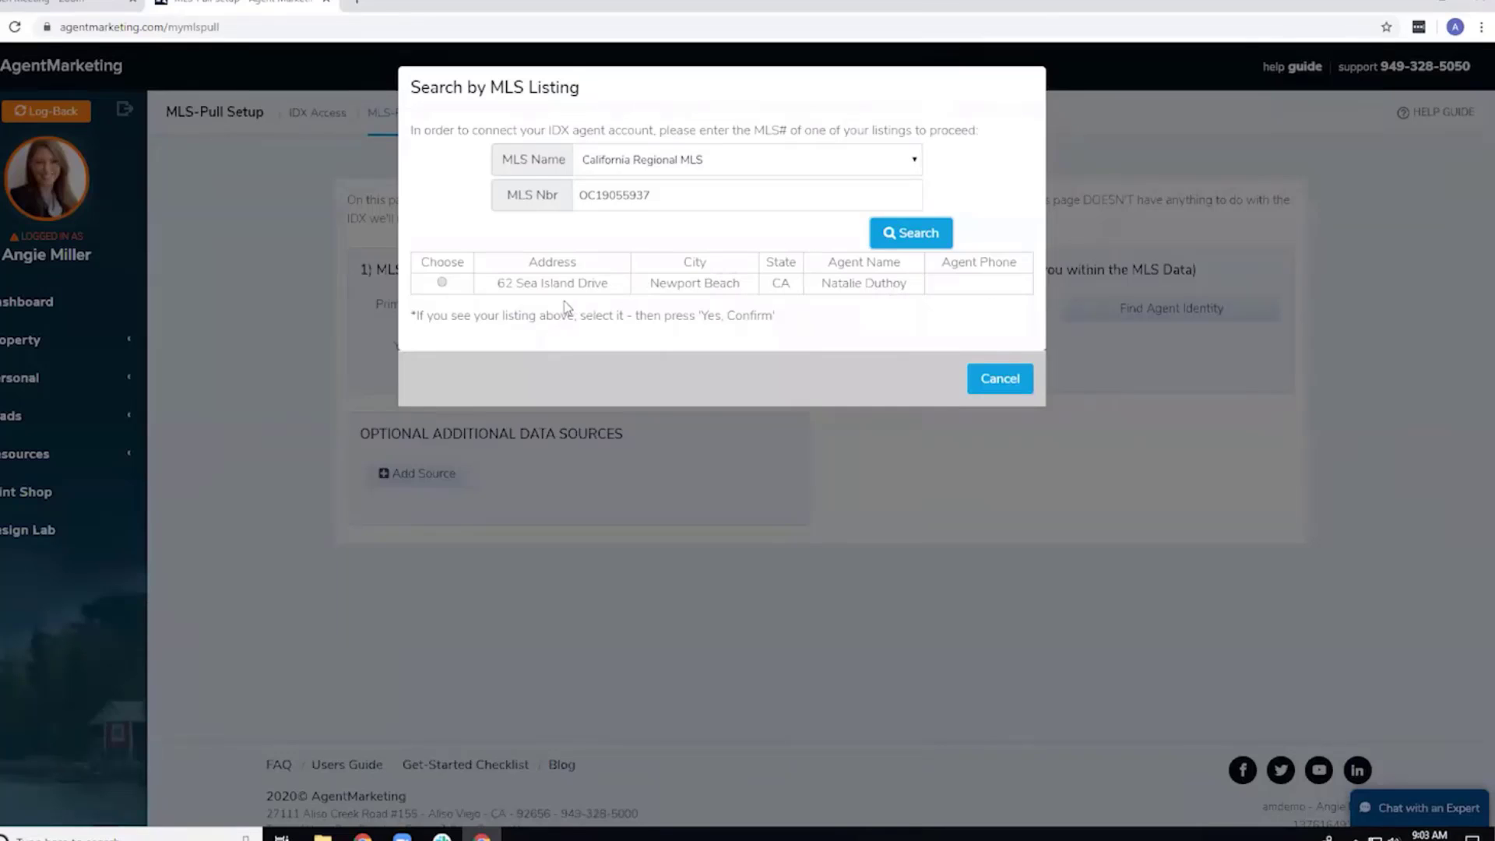
pyautogui.click(441, 283)
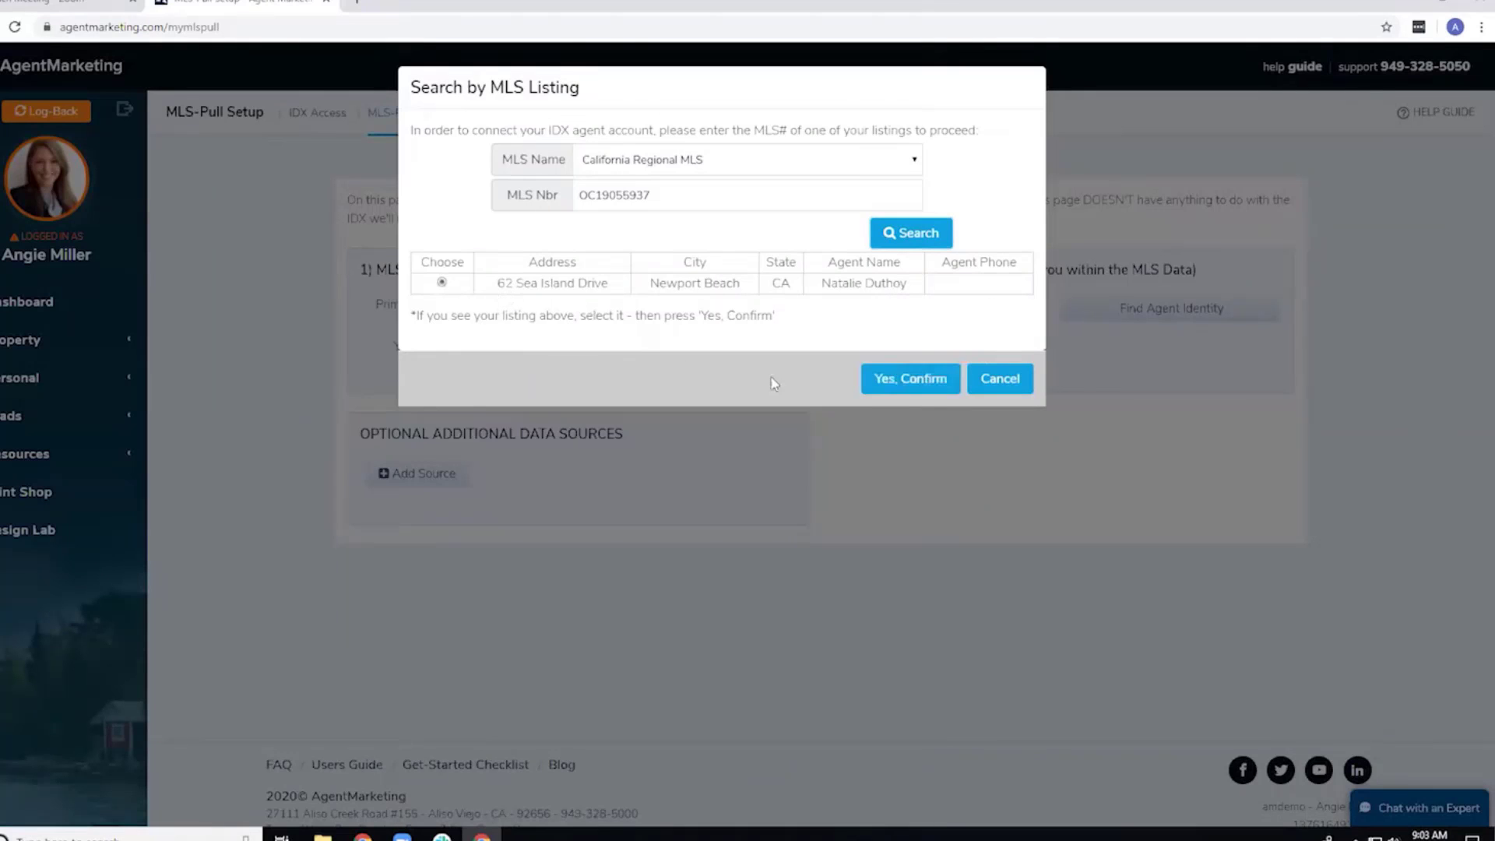
pyautogui.click(894, 389)
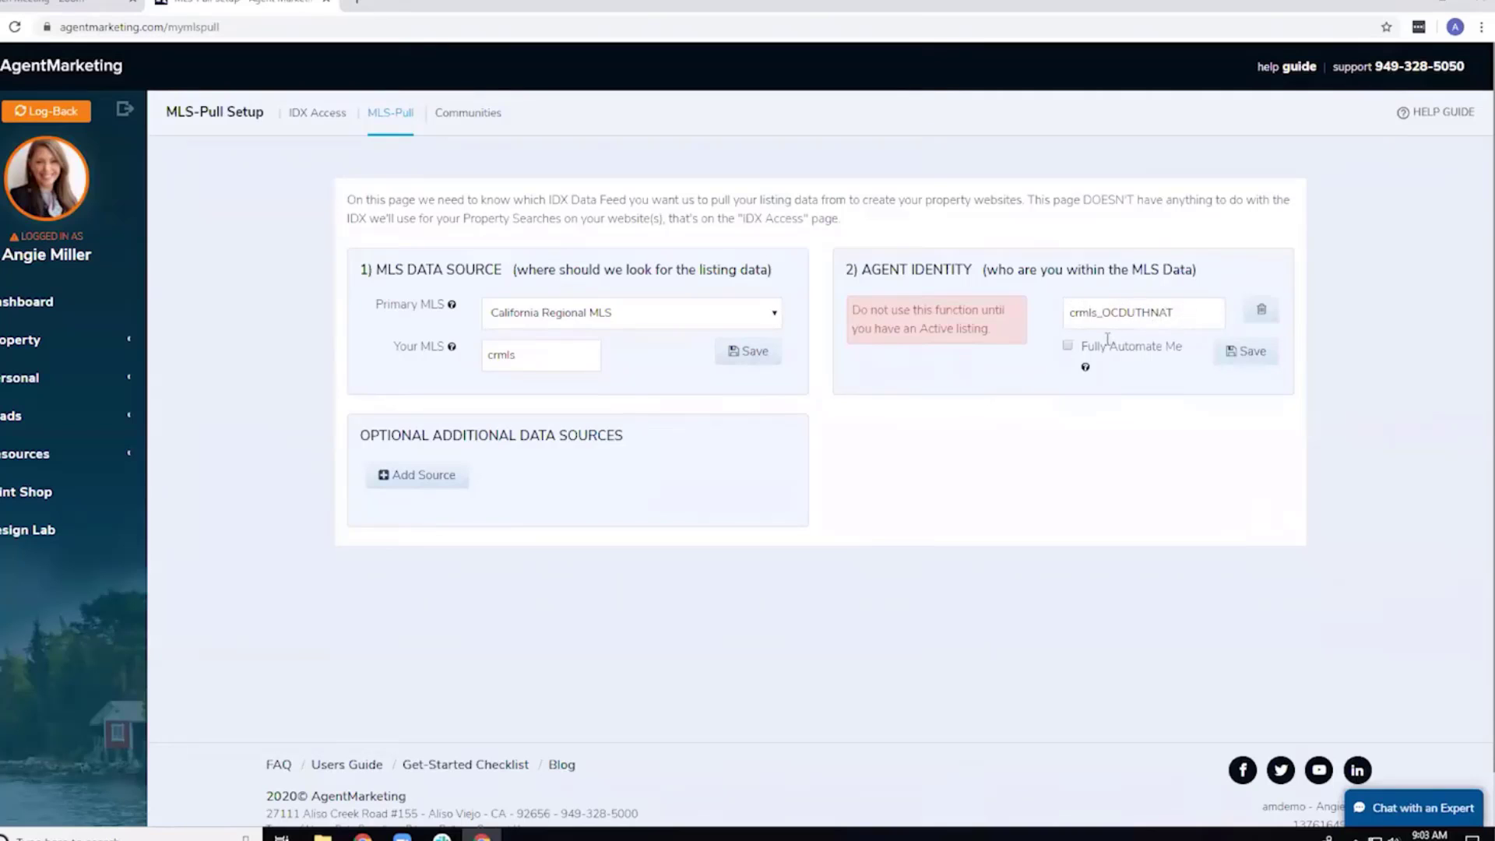
# Enable and save Fully Automate Me for the agent identity, then go to Property Websites.
pyautogui.click(1068, 346)
pyautogui.click(1238, 370)
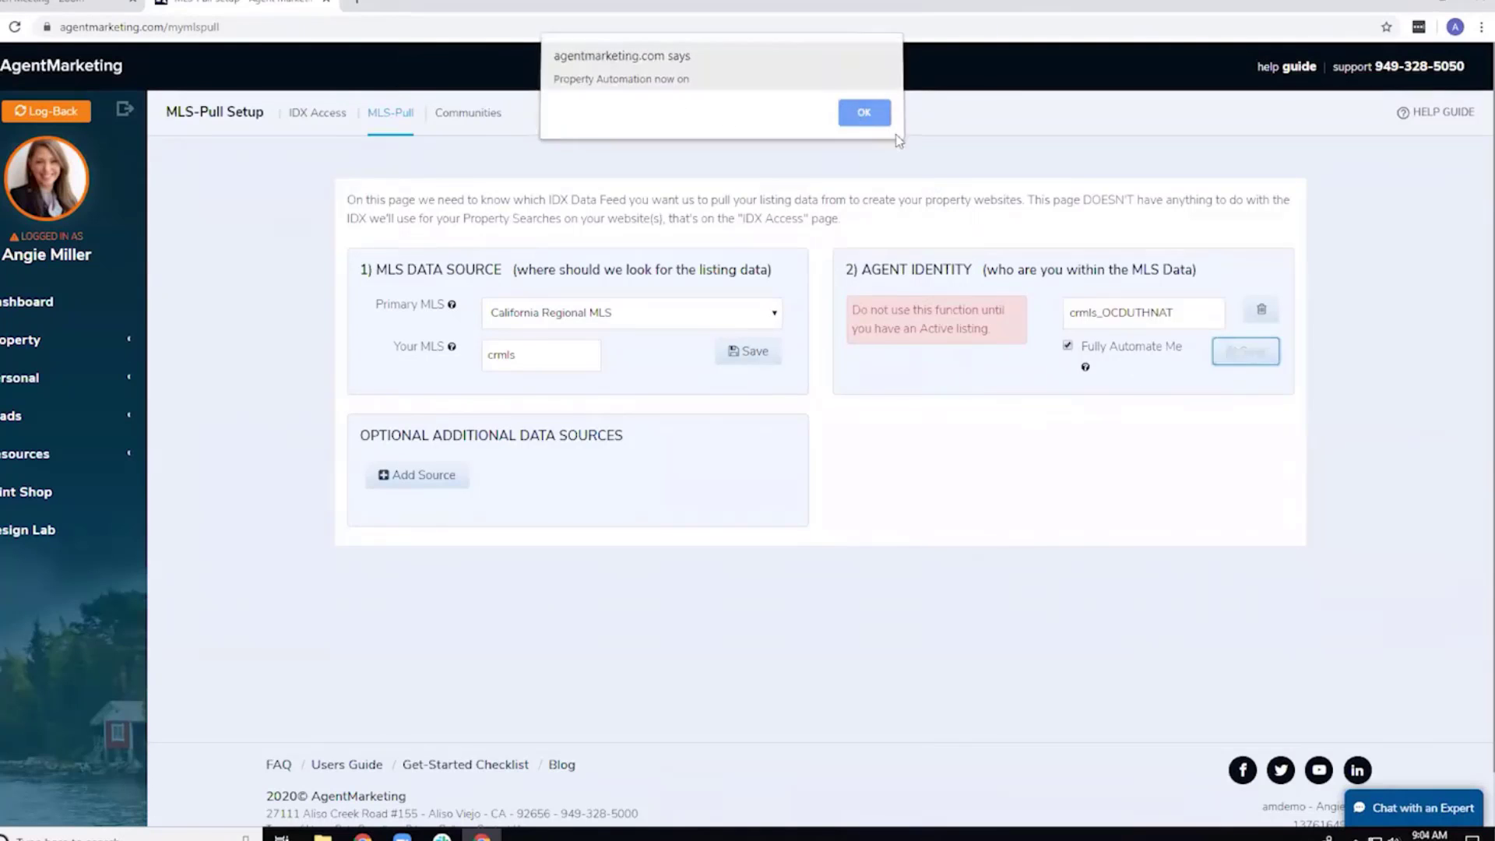
pyautogui.click(857, 121)
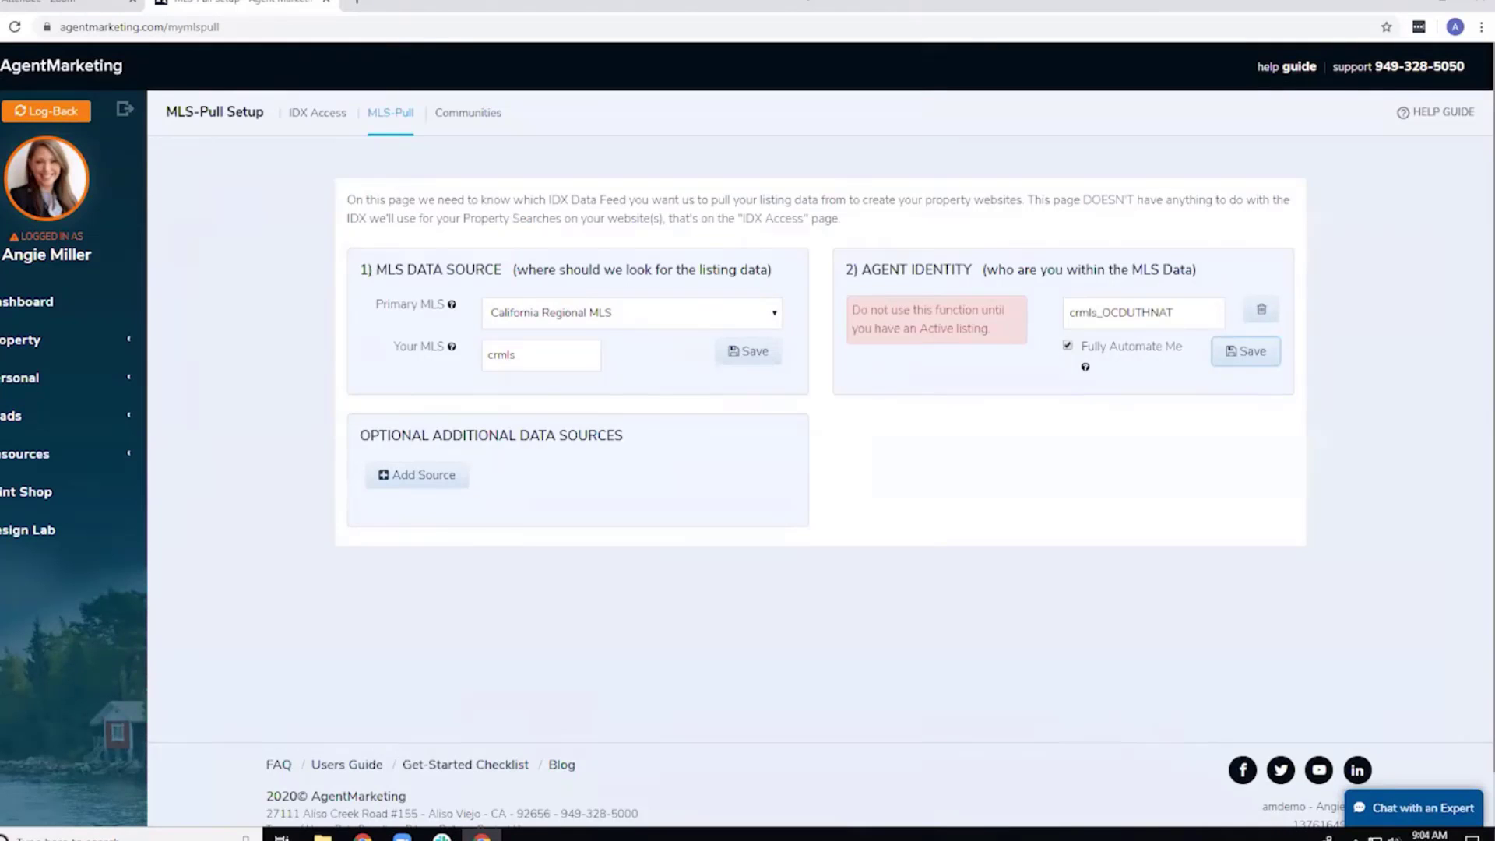
pyautogui.click(26, 377)
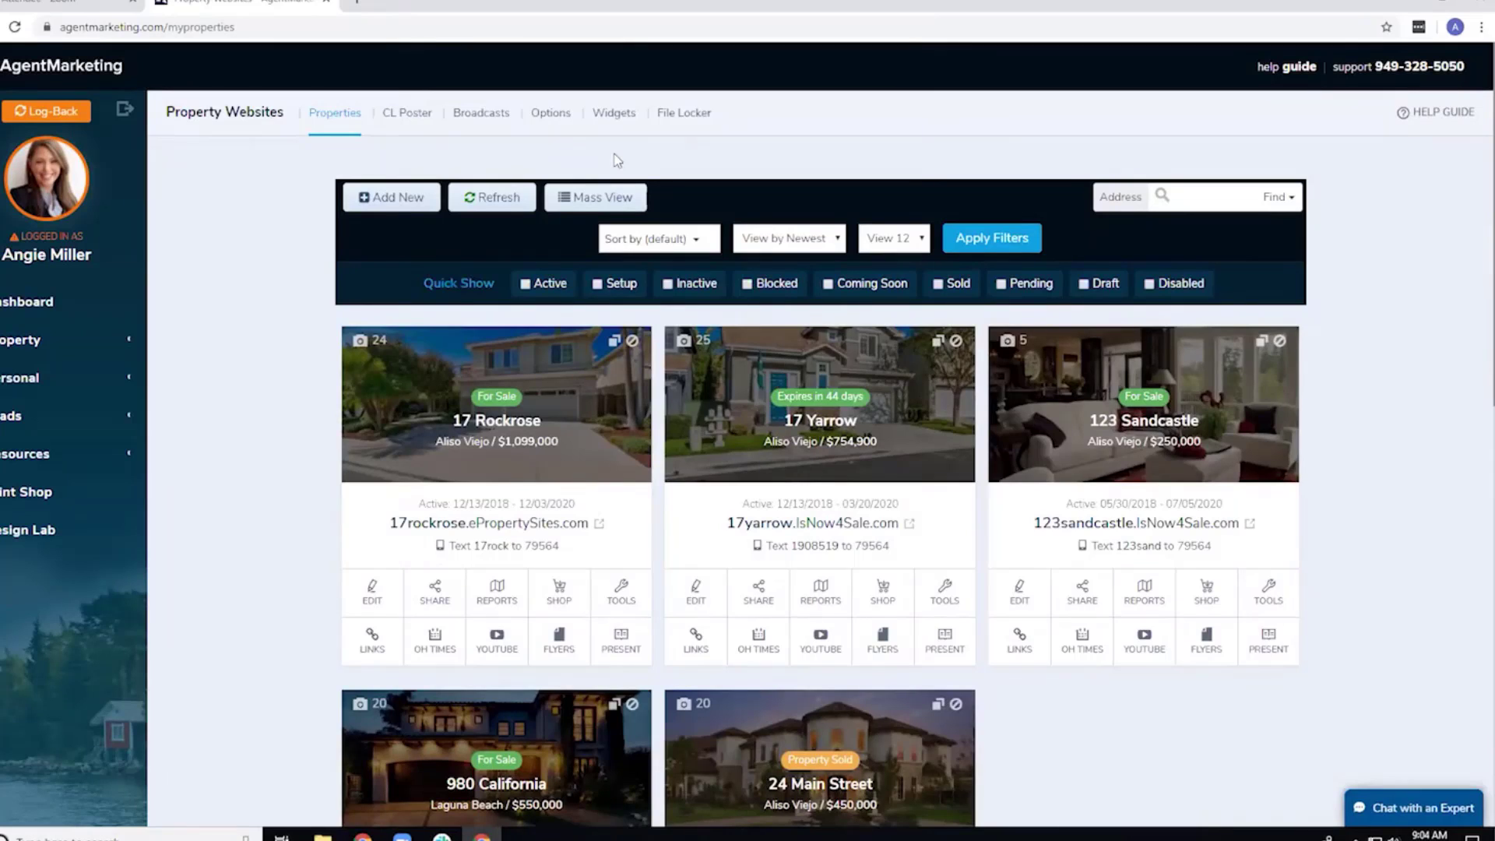
pyautogui.click(406, 204)
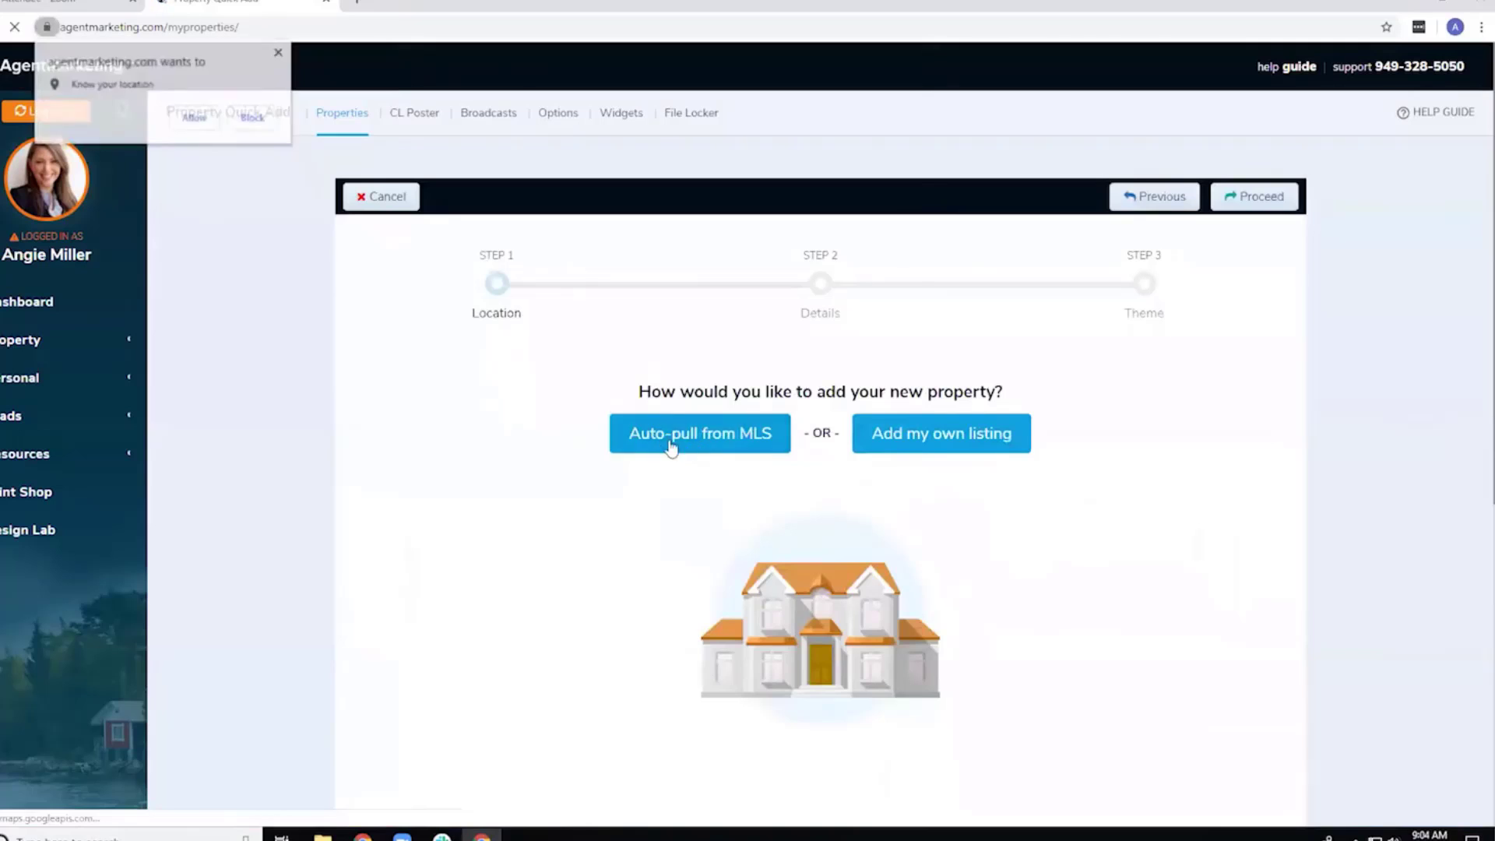
pyautogui.click(395, 199)
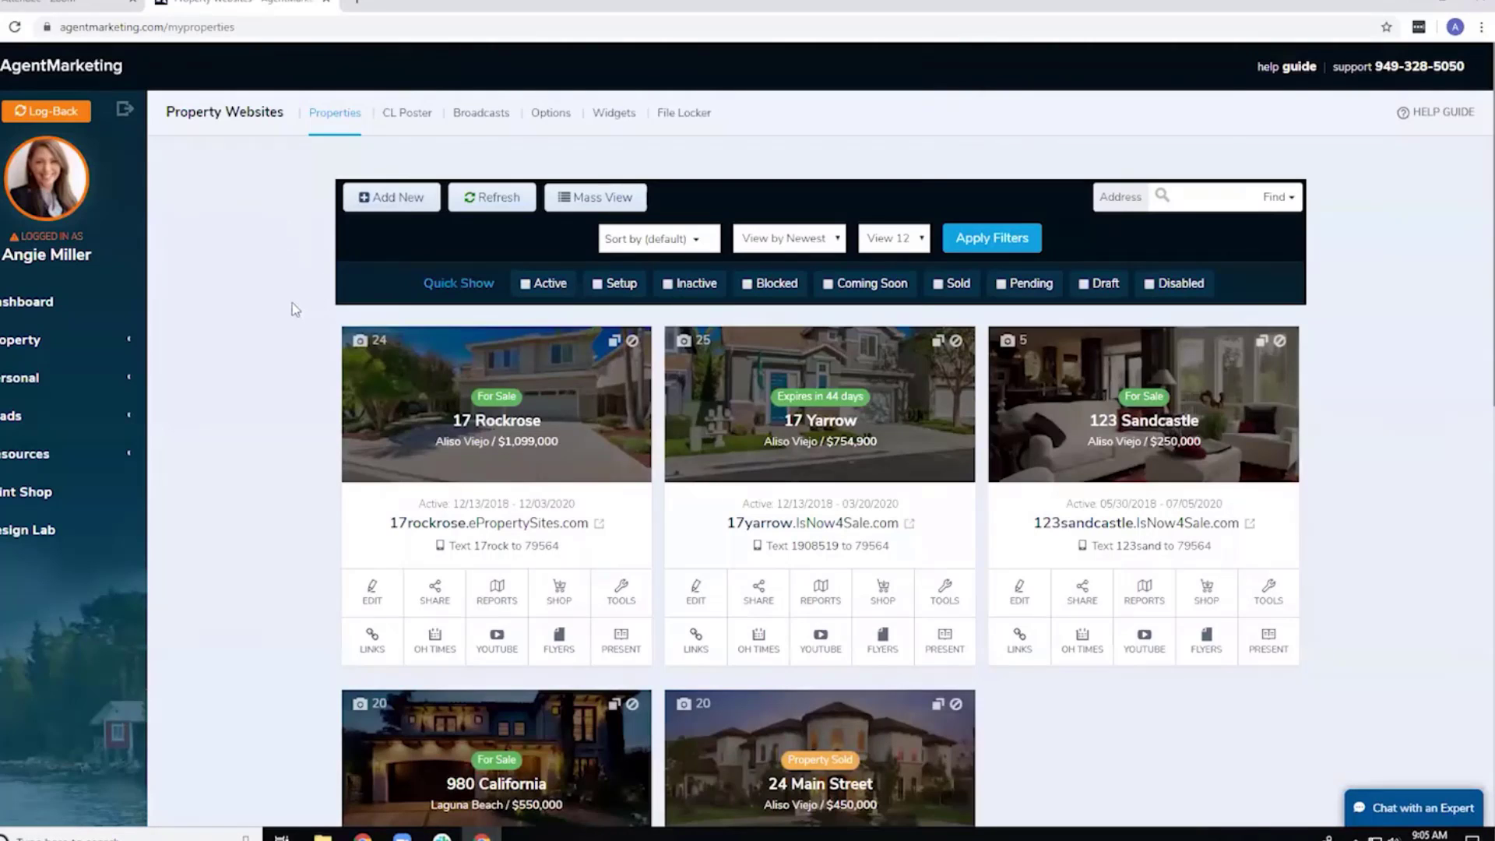
pyautogui.click(22, 342)
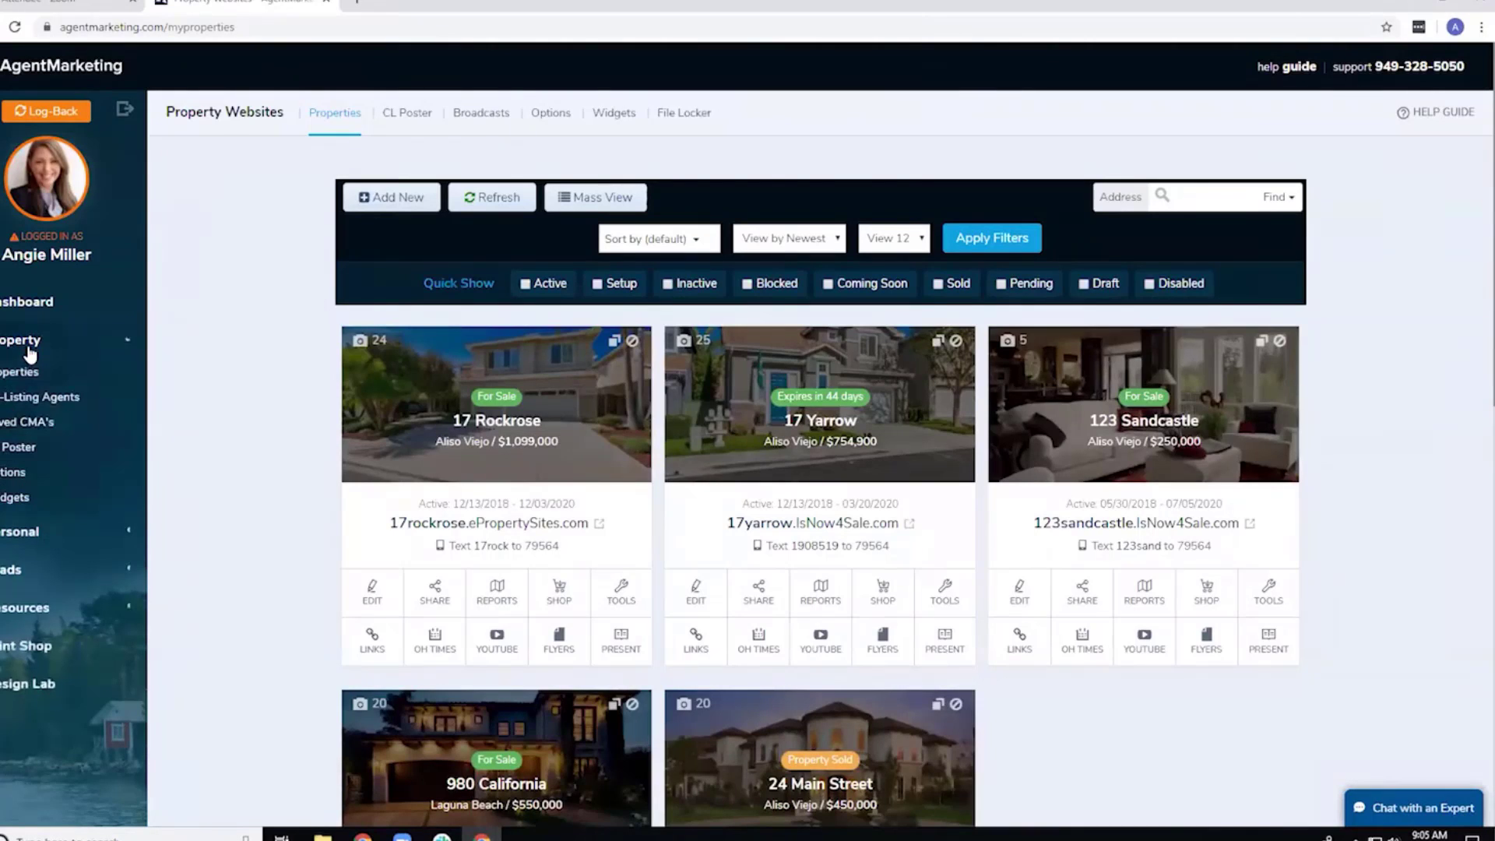
pyautogui.click(25, 343)
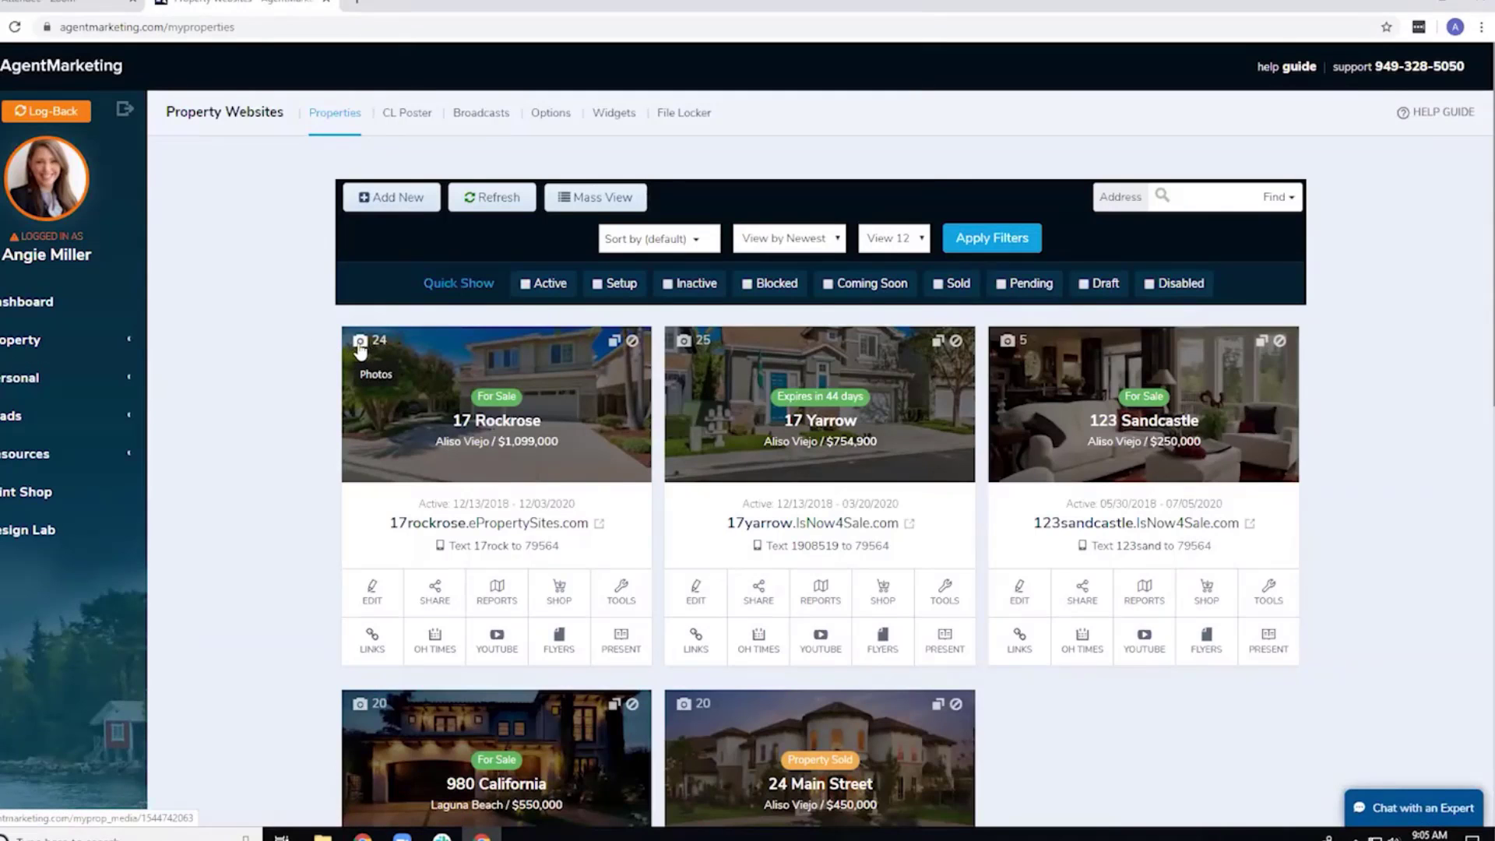
pyautogui.click(360, 347)
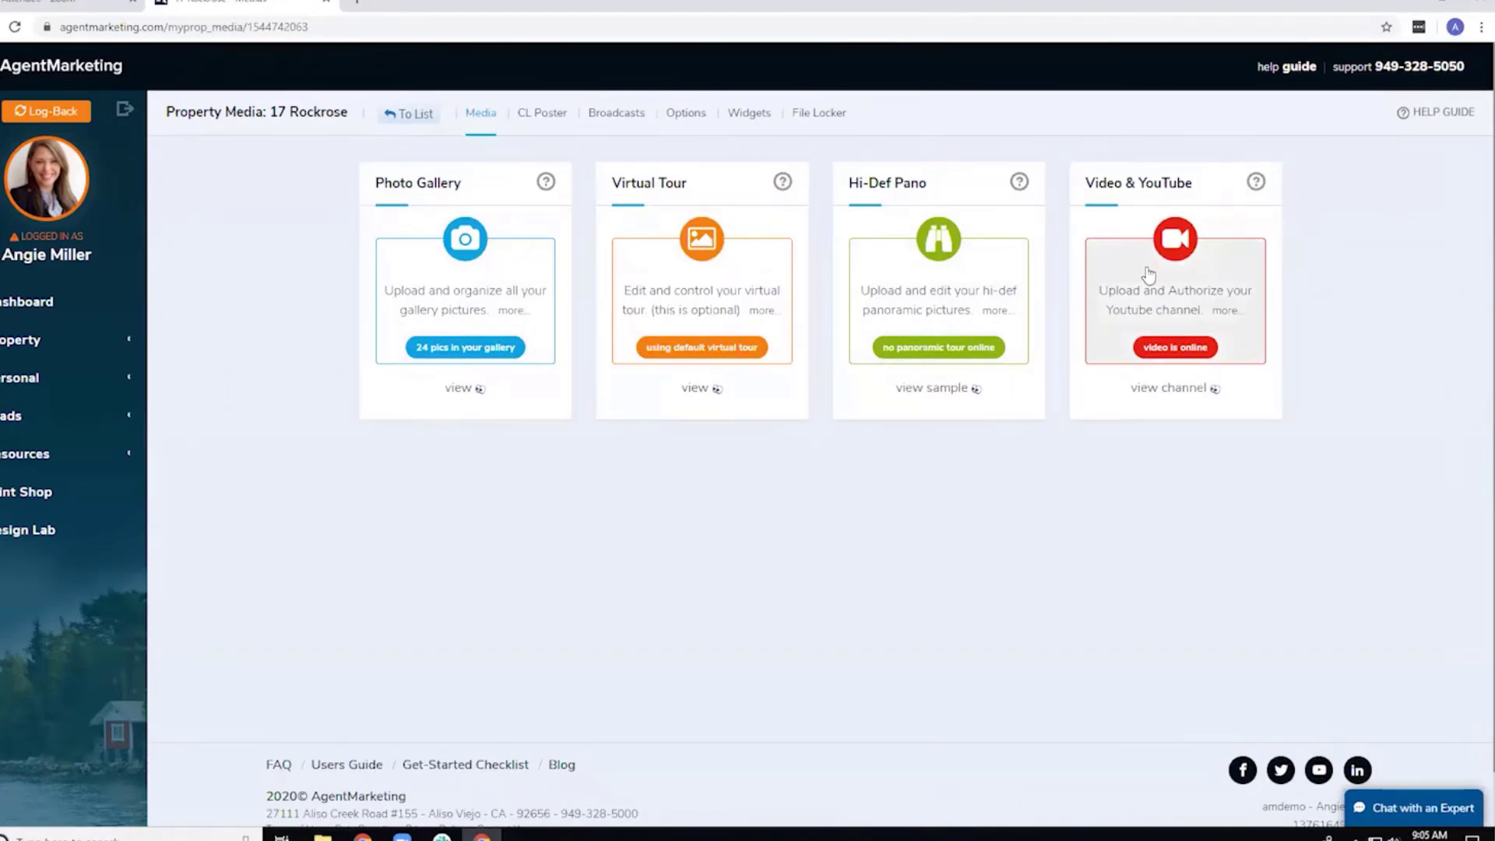
pyautogui.click(1104, 290)
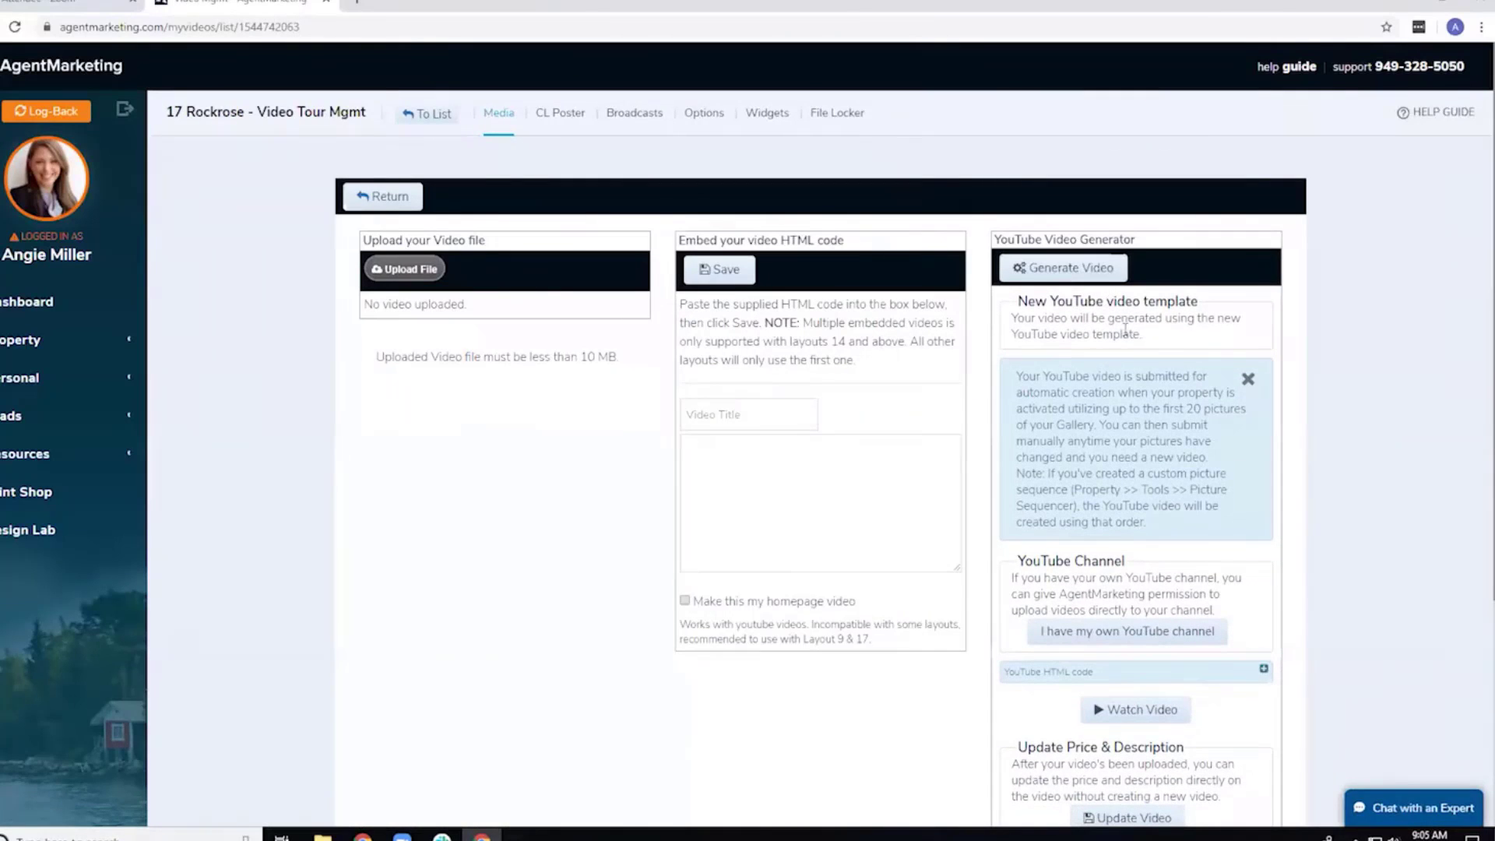
pyautogui.scroll(-2, 1125, 318)
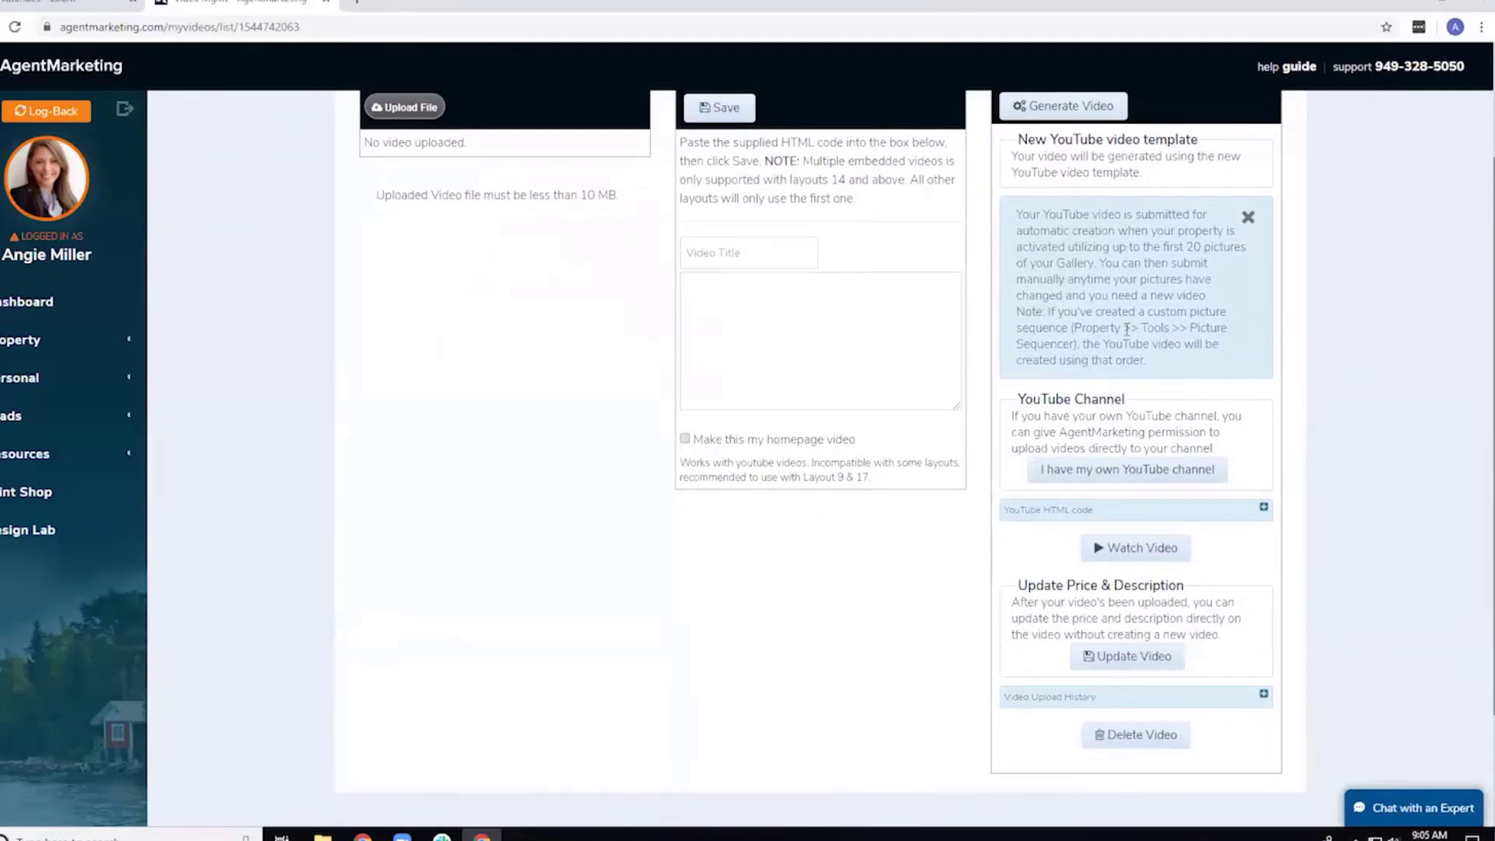
pyautogui.moveTo(1016, 399); pyautogui.dragTo(1227, 449)
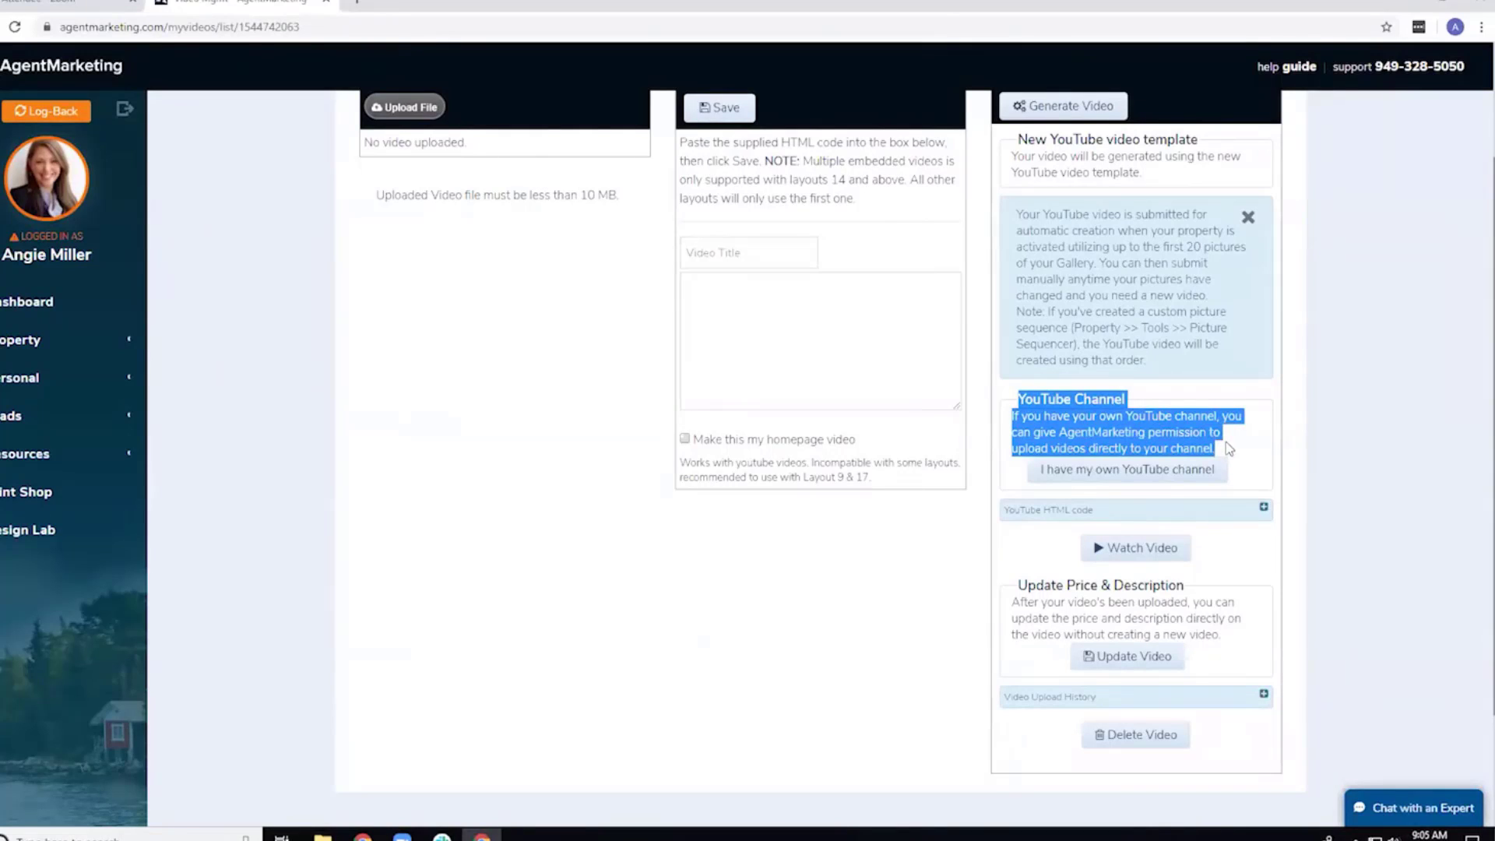
pyautogui.click(1228, 449)
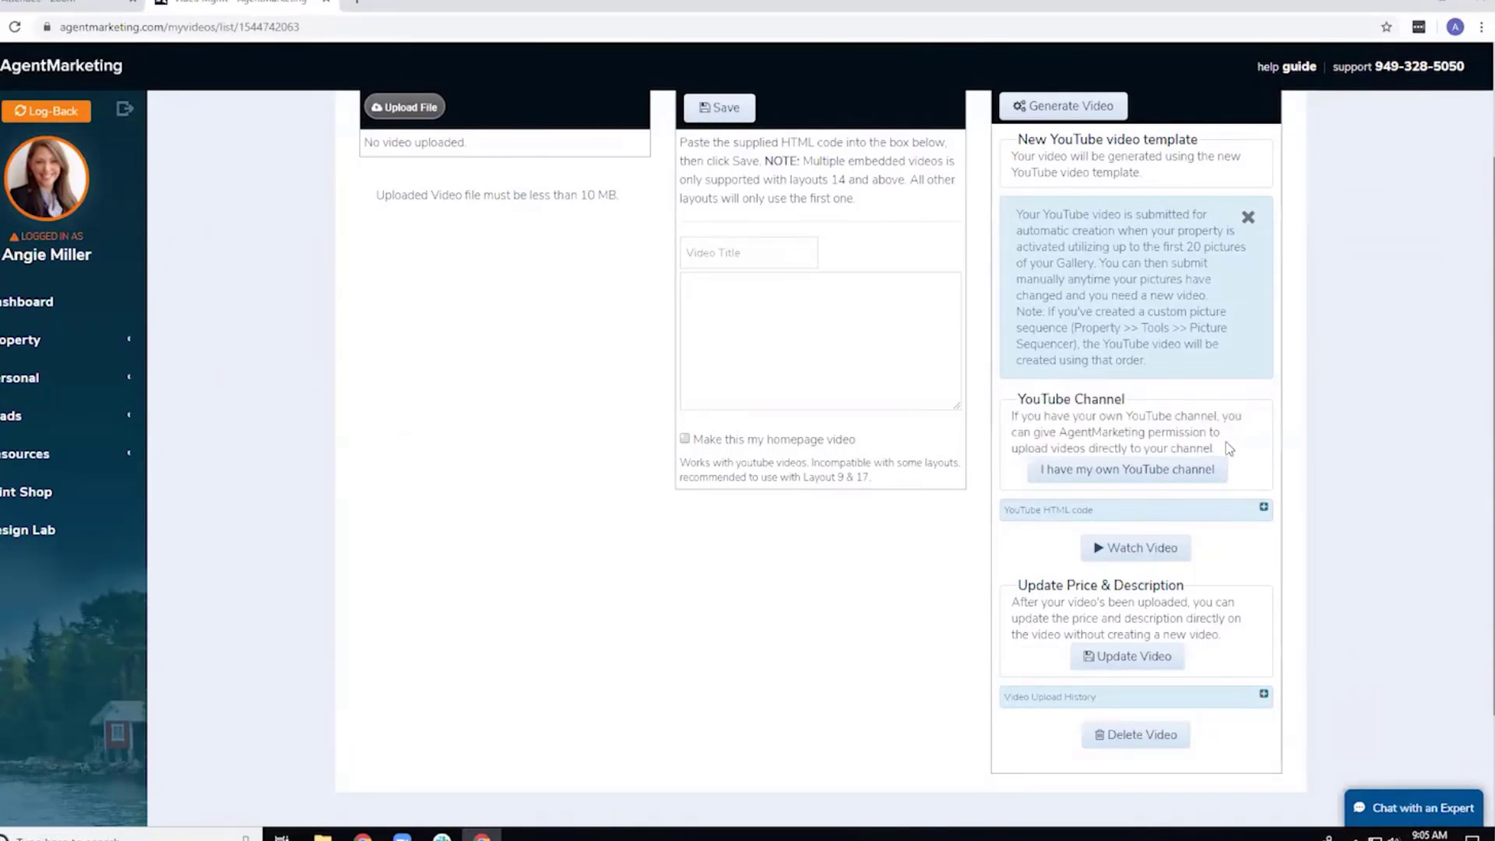
pyautogui.click(1127, 471)
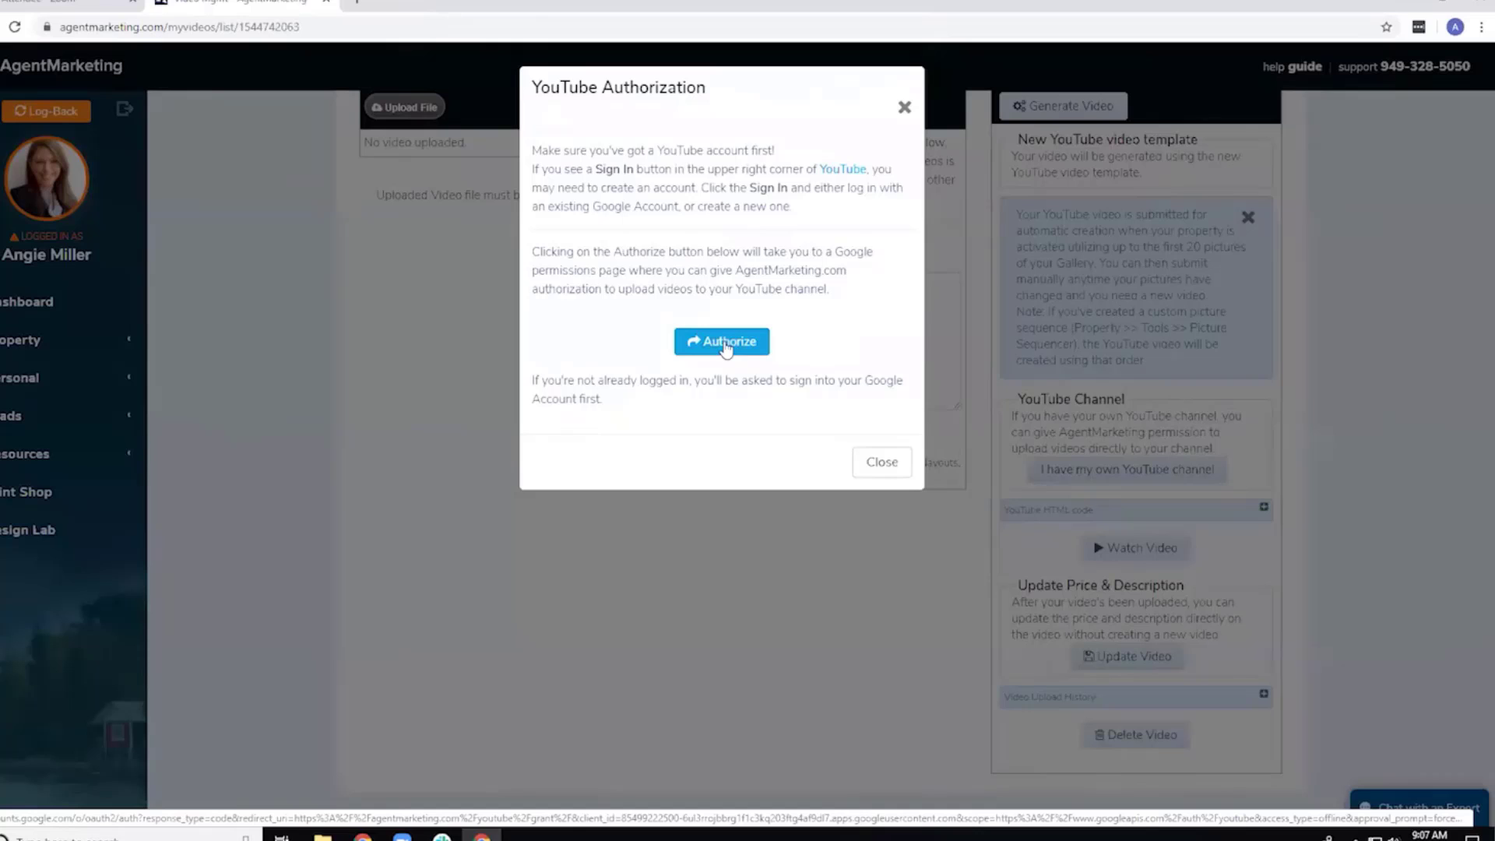
pyautogui.click(878, 463)
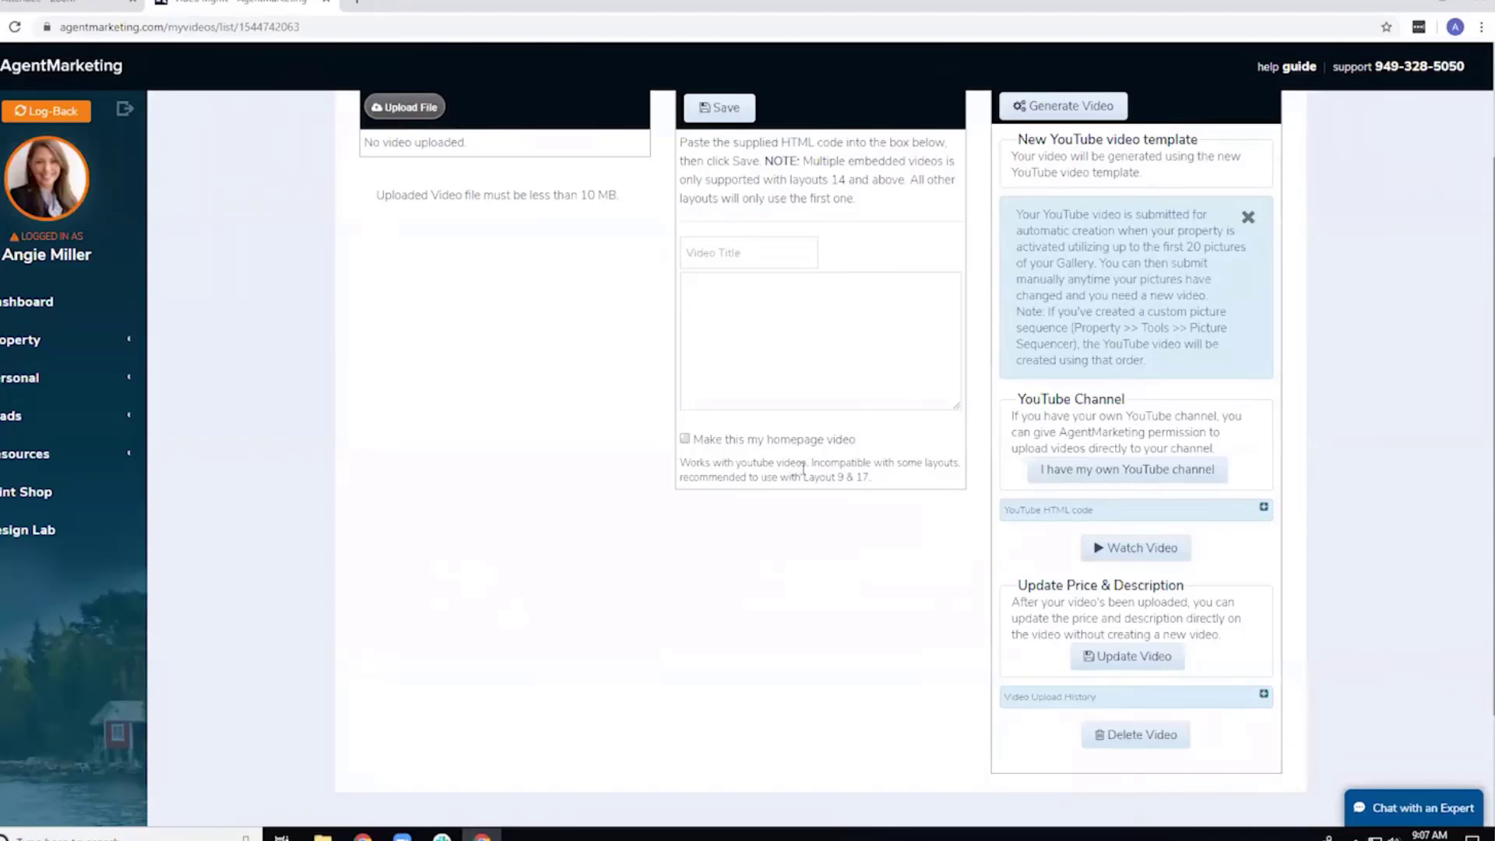
pyautogui.click(31, 351)
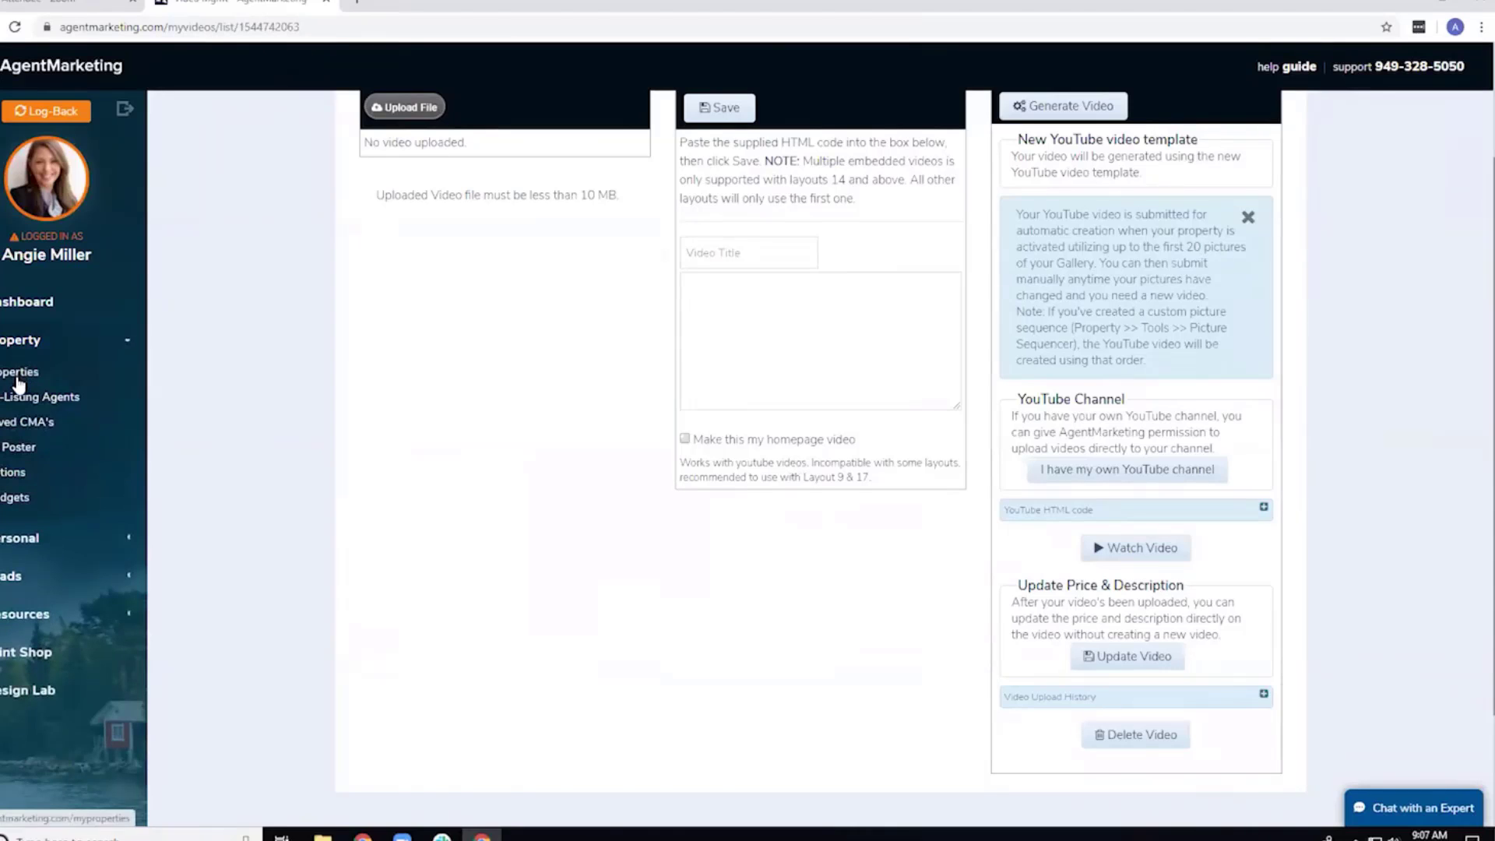
pyautogui.click(20, 374)
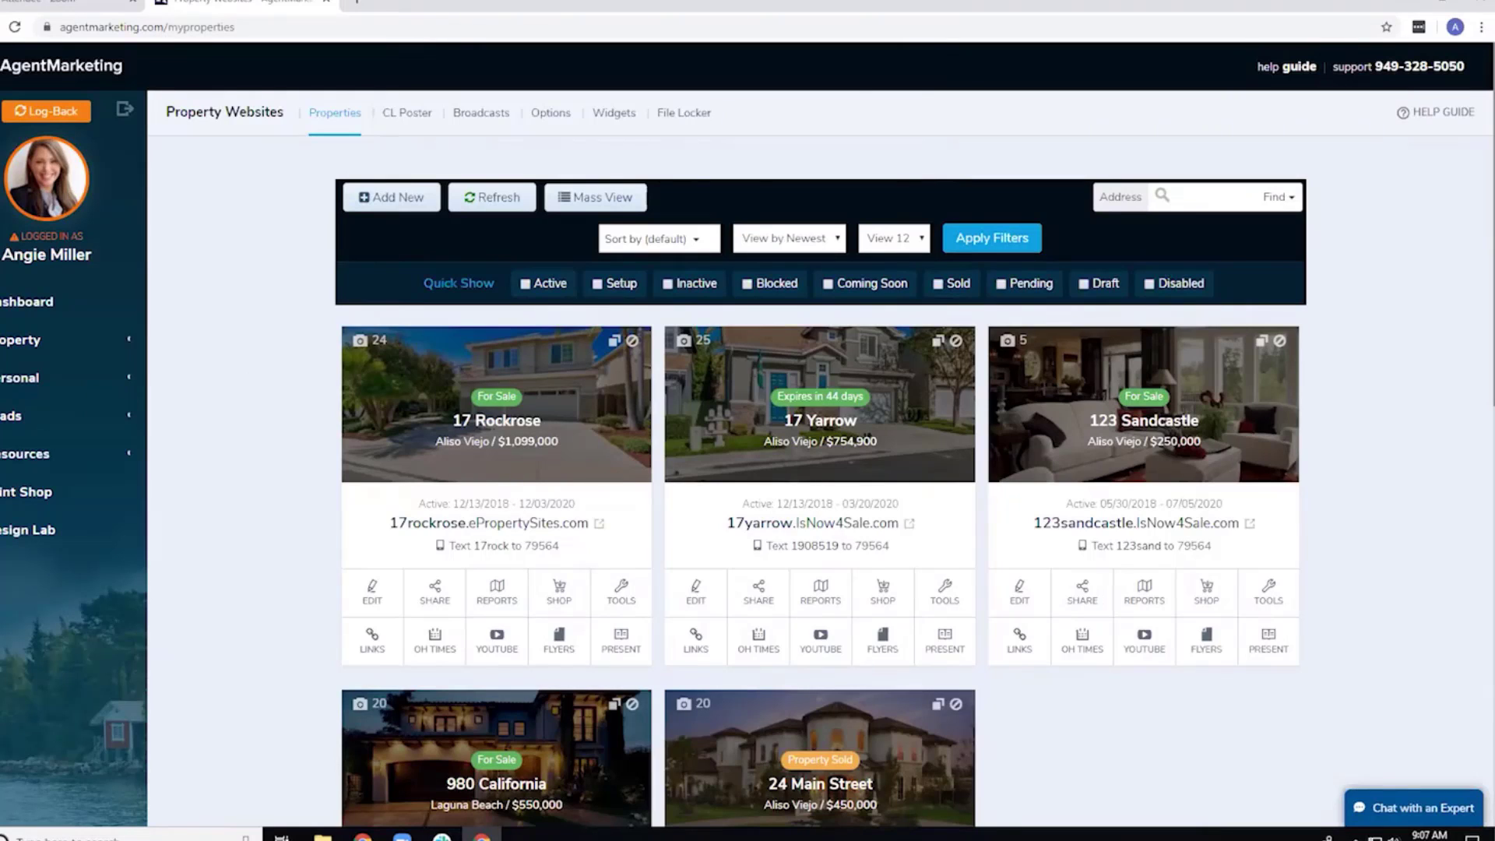
pyautogui.click(424, 384)
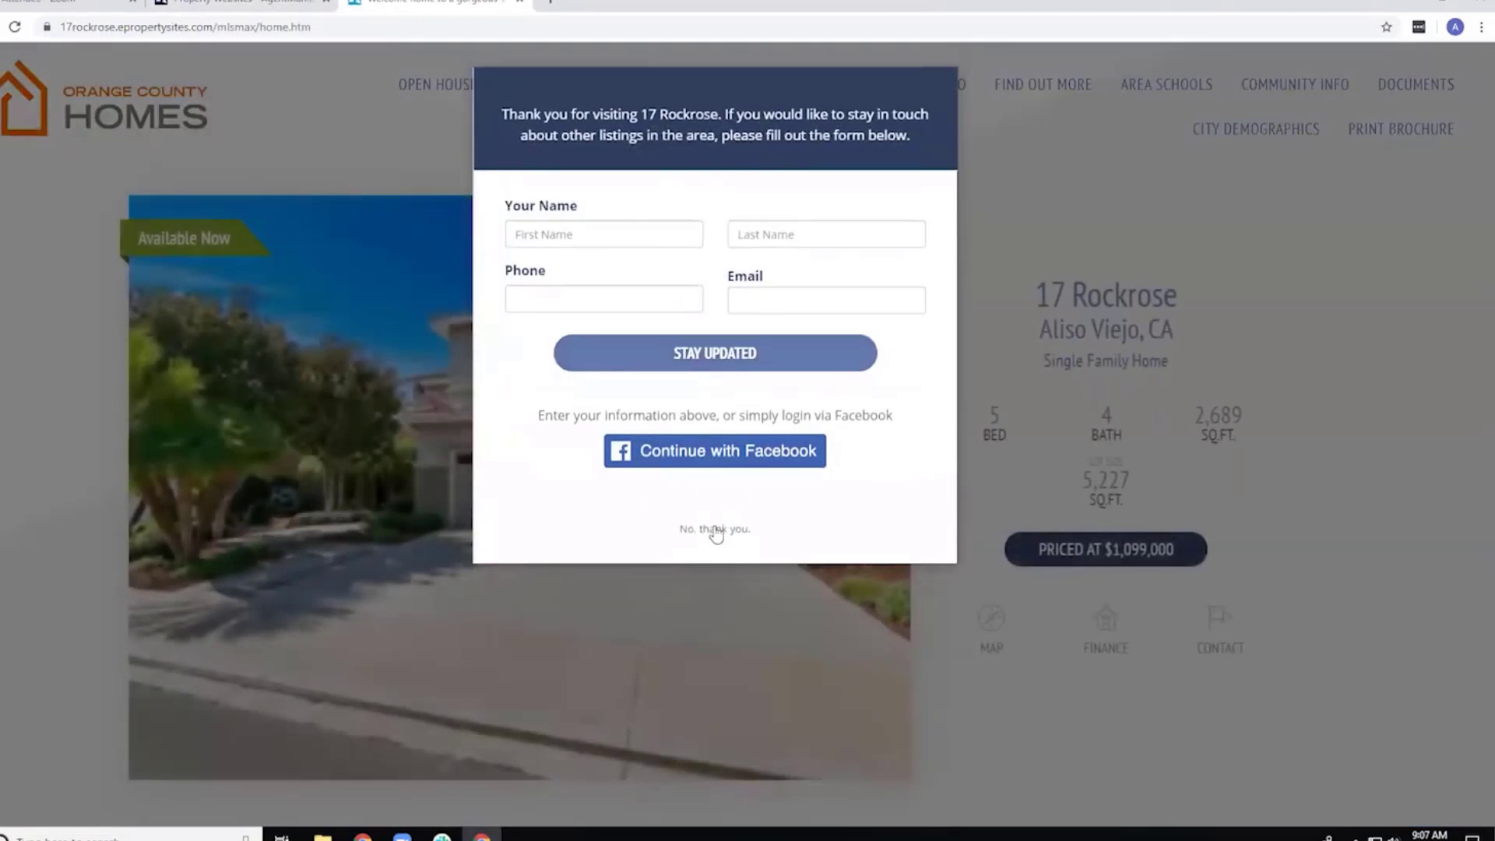
pyautogui.click(713, 529)
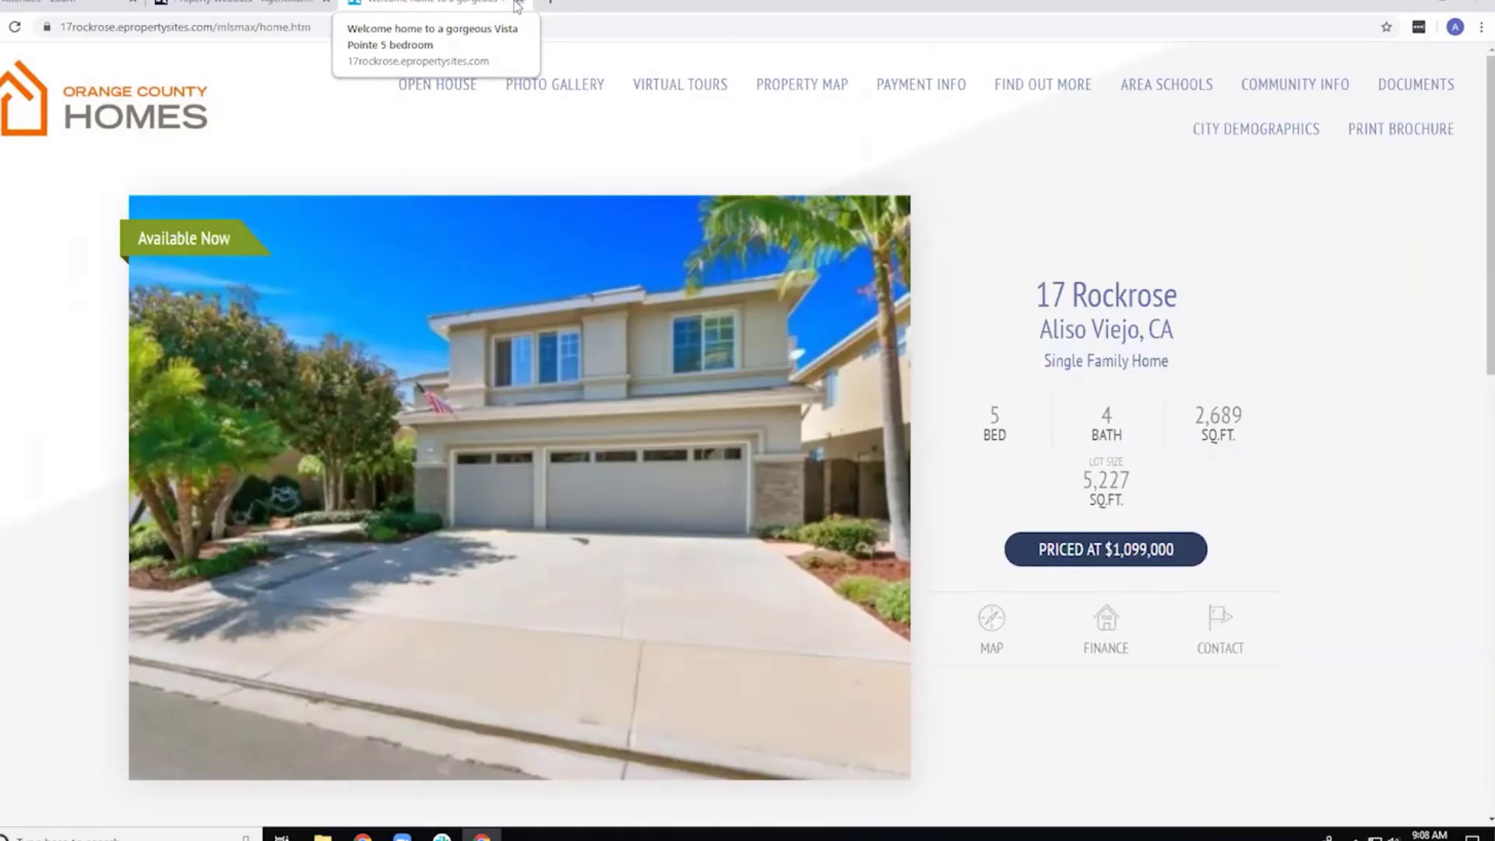
pyautogui.click(518, 2)
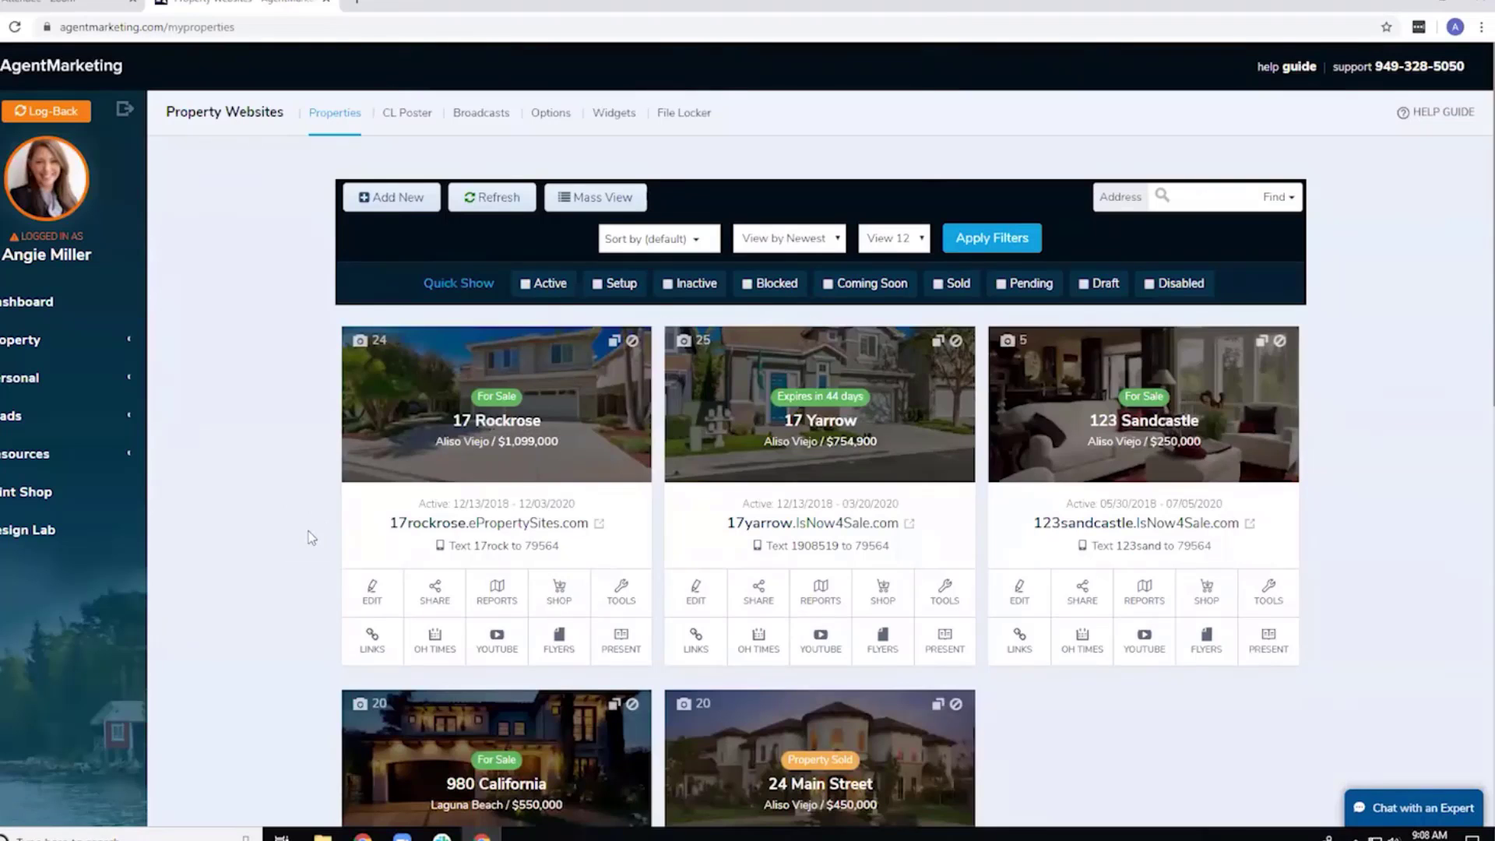
pyautogui.click(558, 641)
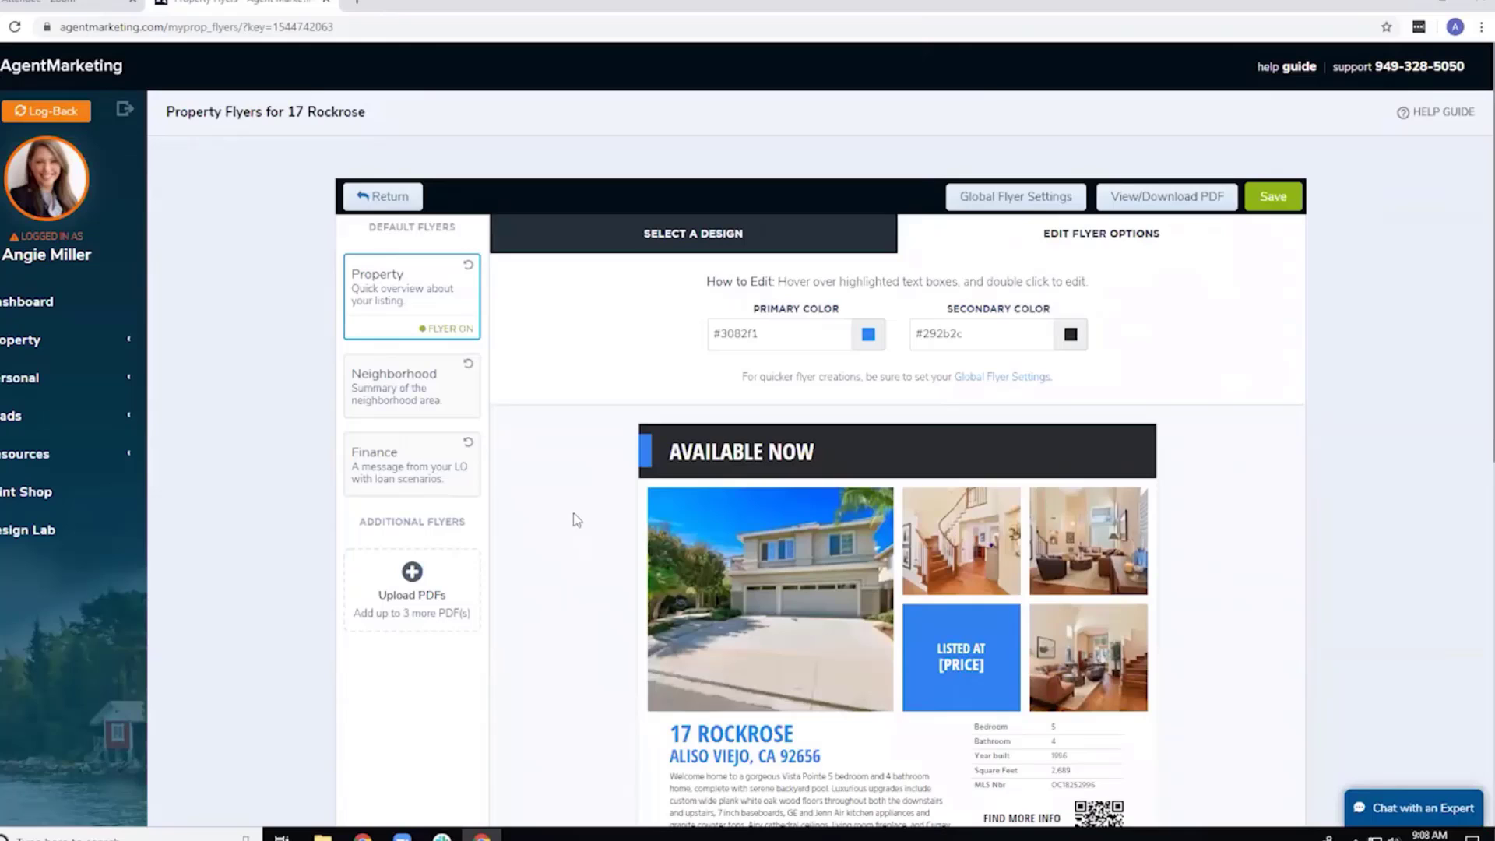
pyautogui.scroll(-1, 576, 518)
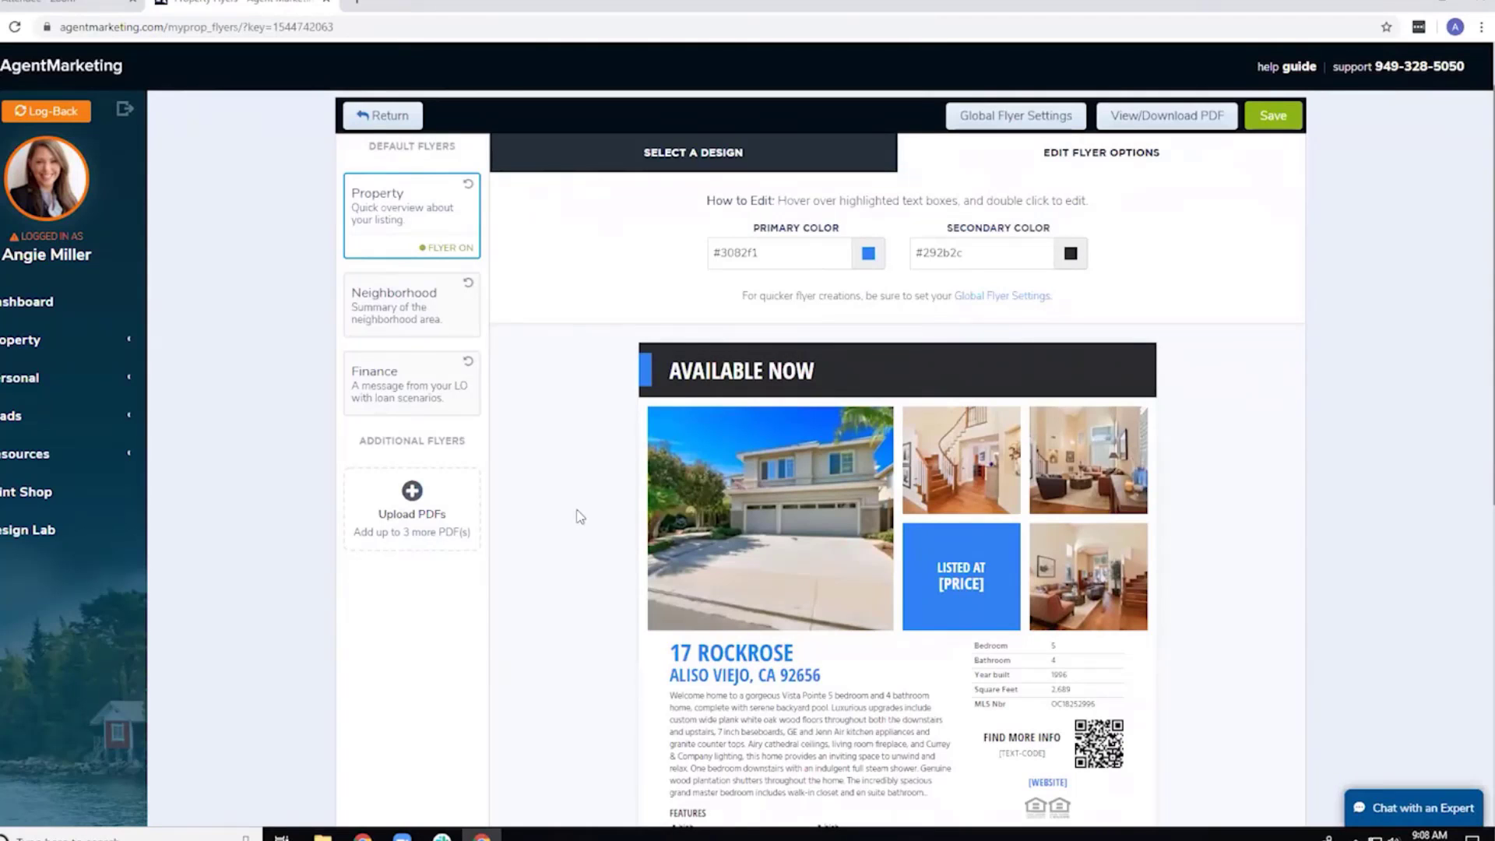
pyautogui.click(766, 522)
pyautogui.click(717, 324)
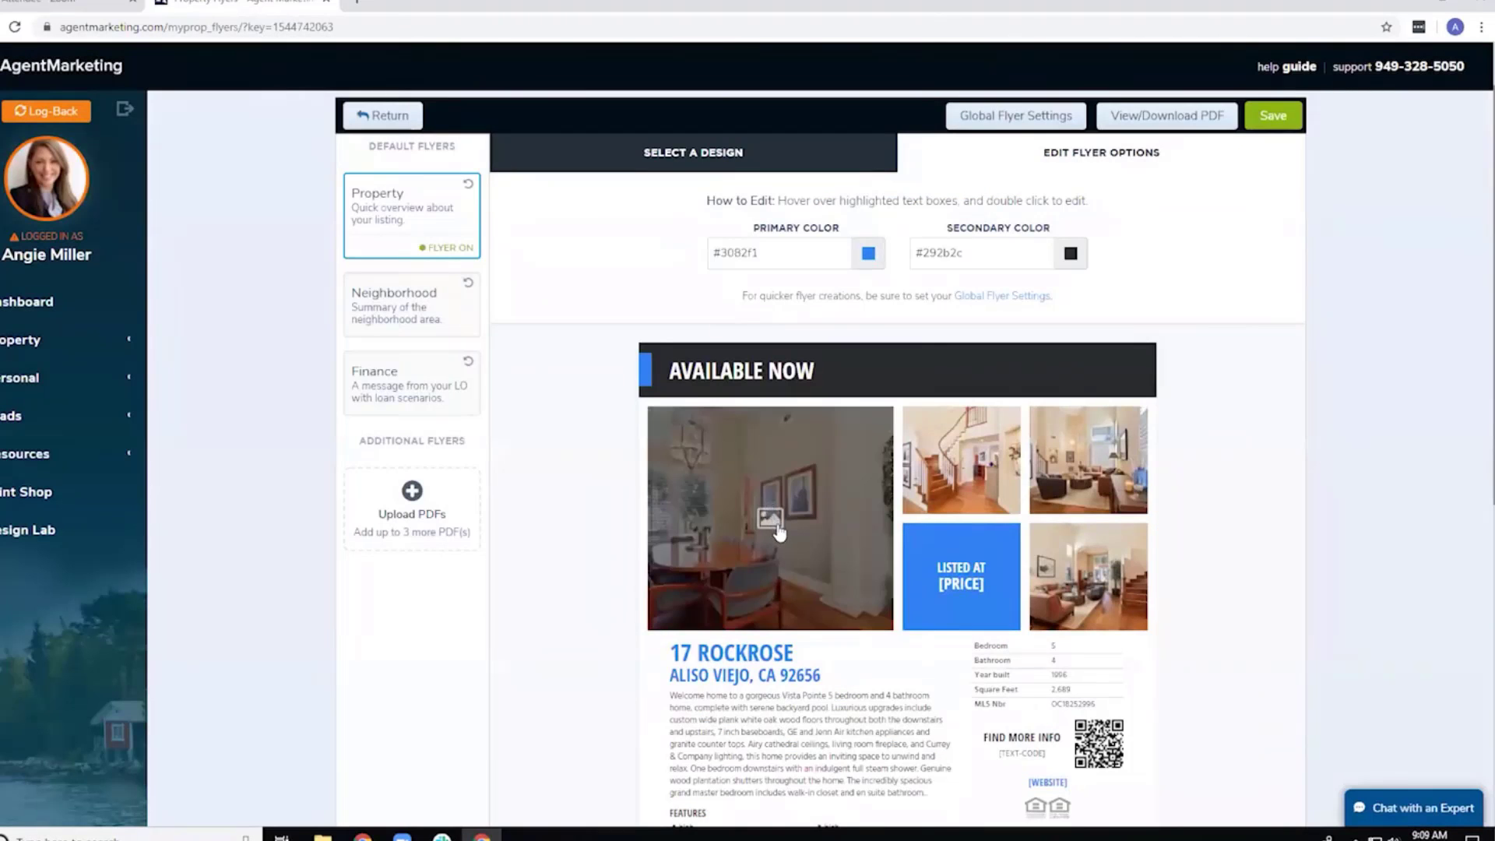
pyautogui.click(777, 529)
pyautogui.click(711, 234)
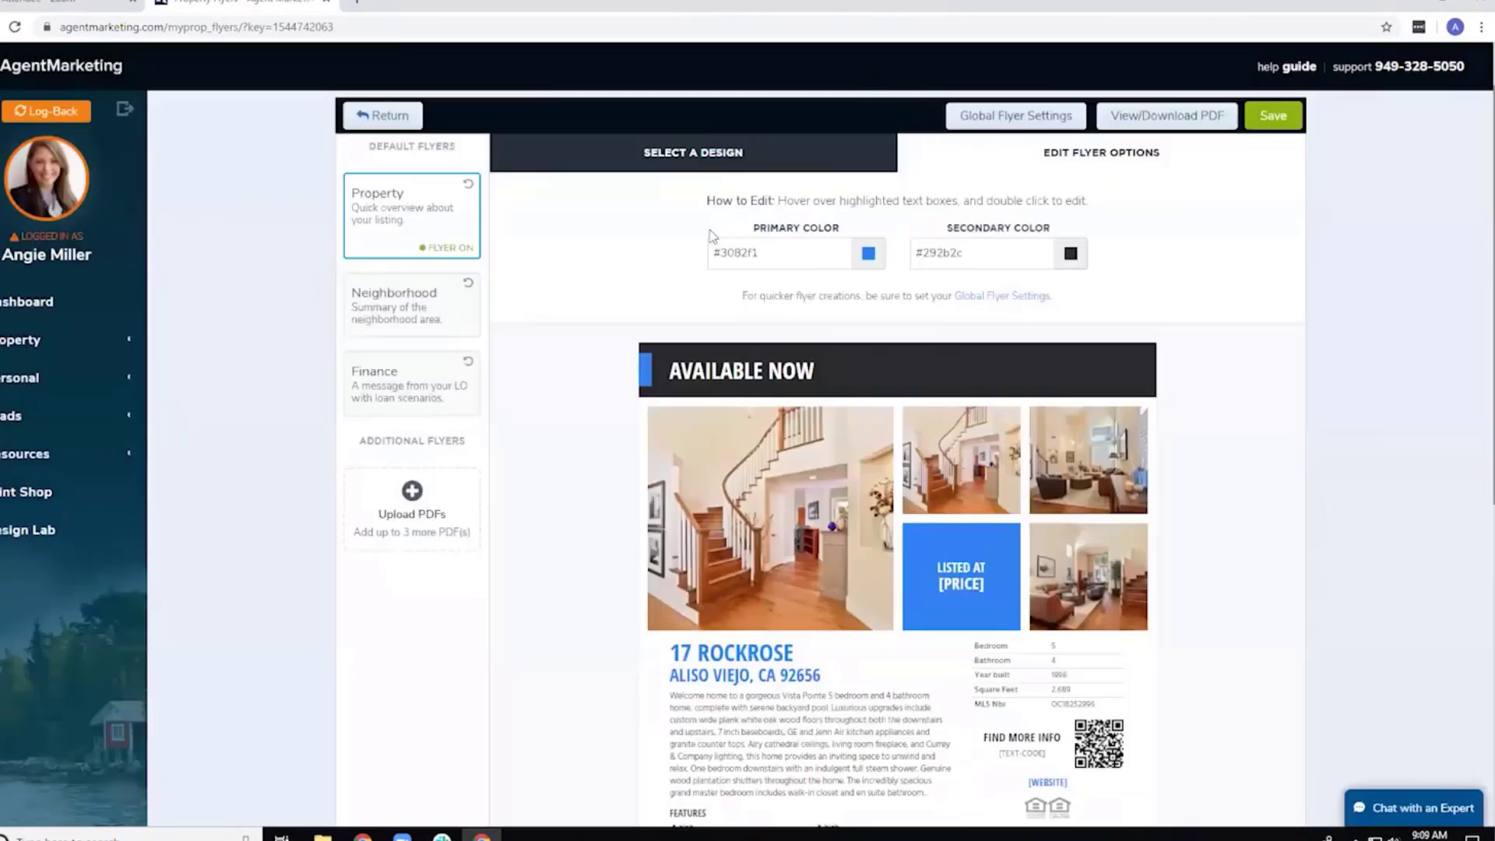
pyautogui.click(963, 466)
pyautogui.click(594, 481)
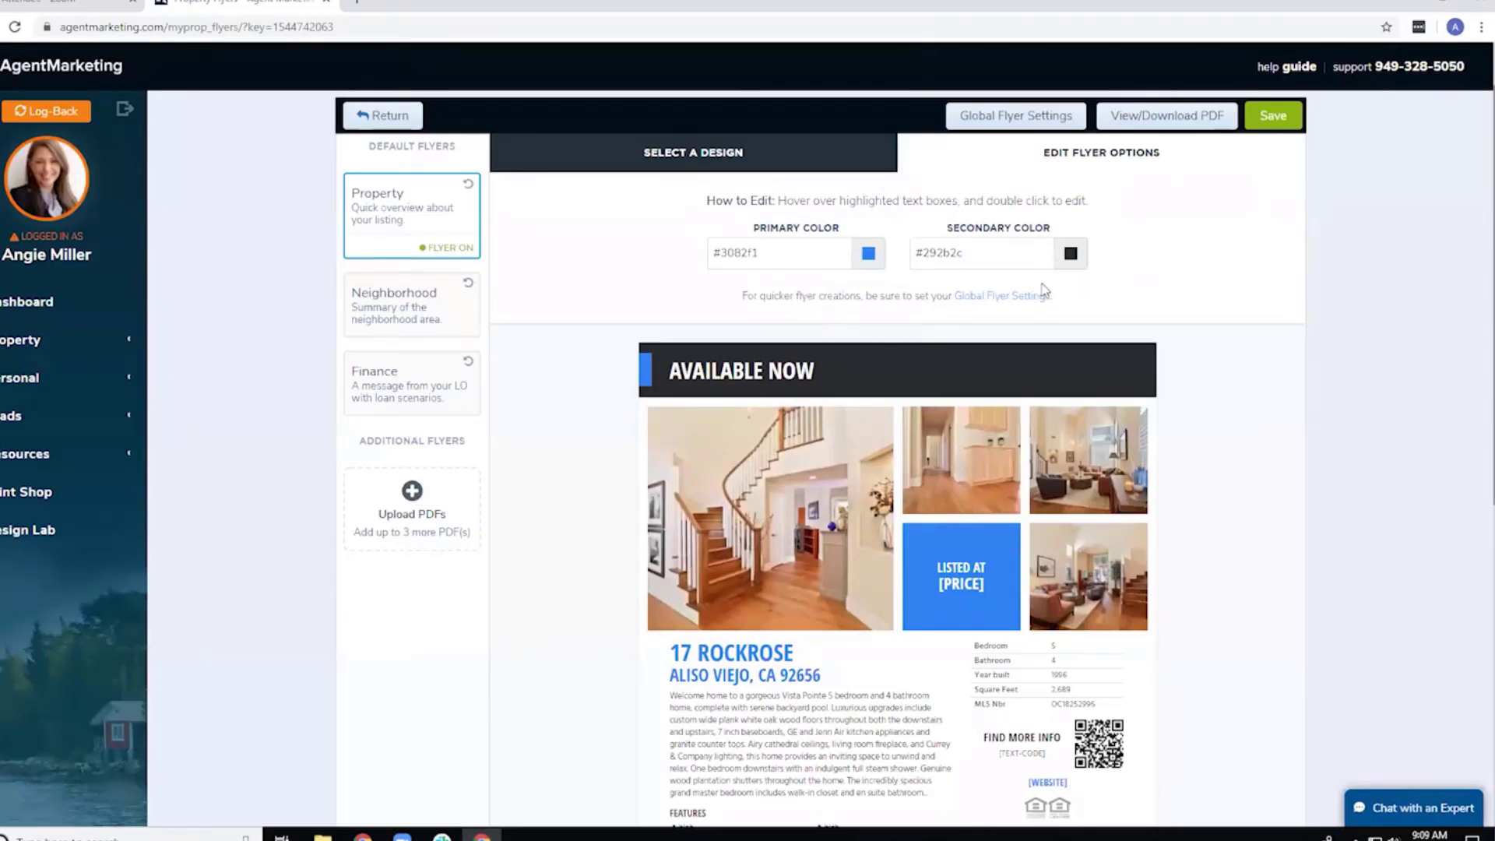
pyautogui.click(868, 255)
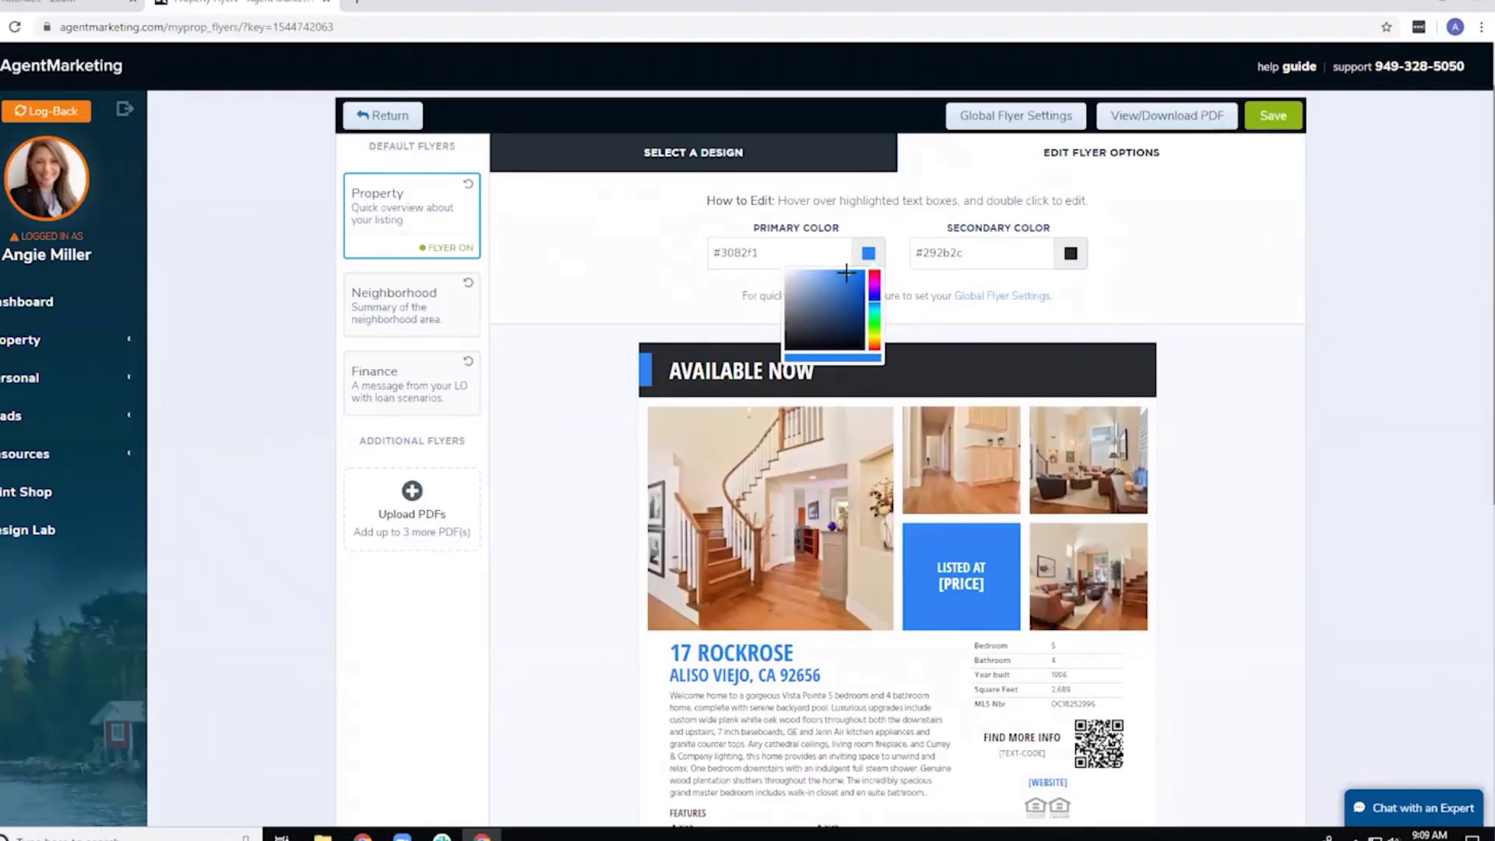
pyautogui.moveTo(861, 308); pyautogui.dragTo(865, 325)
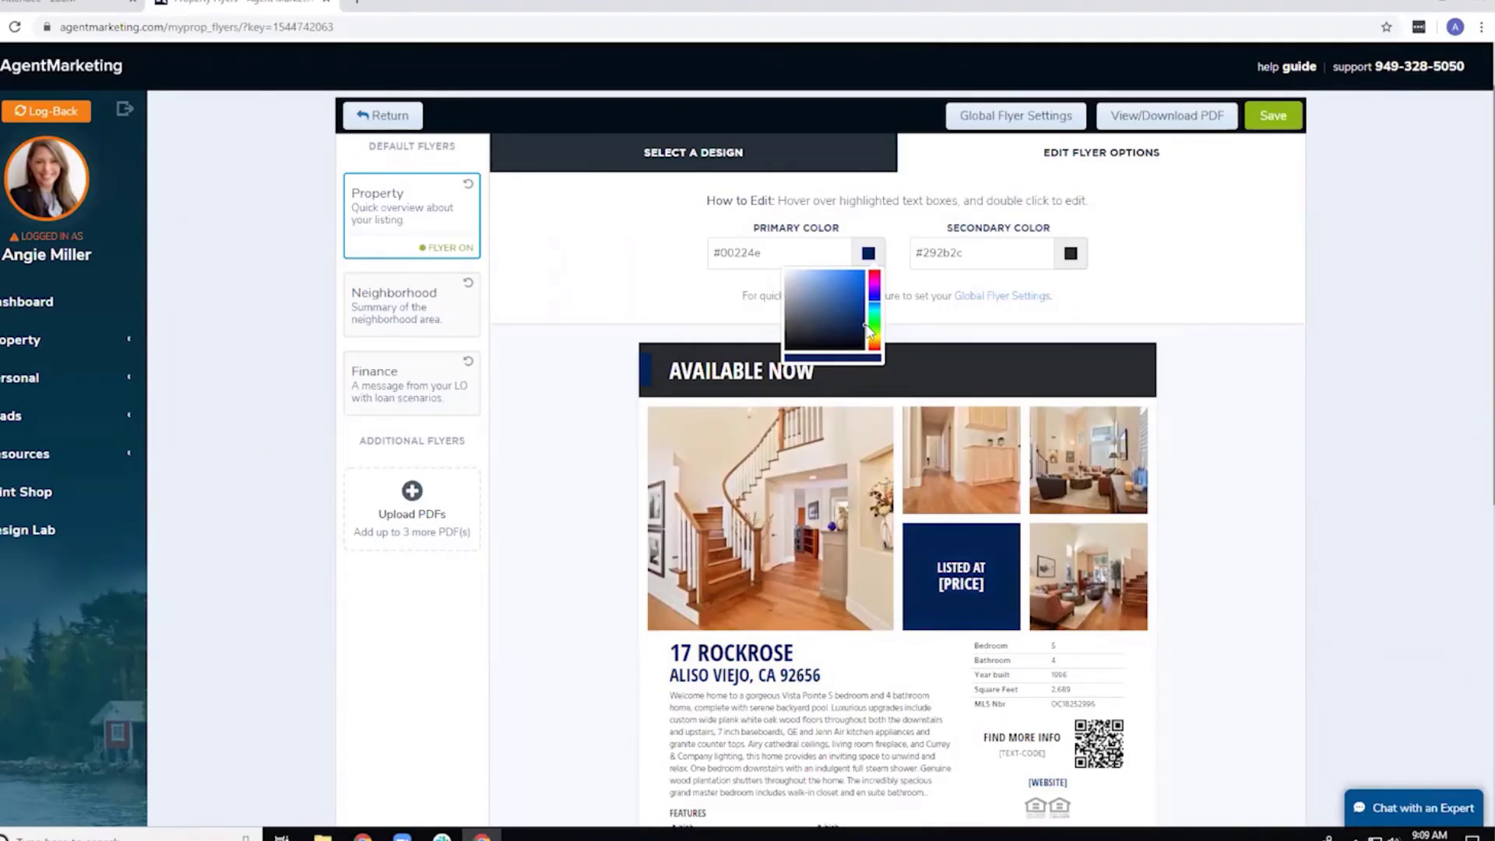
pyautogui.click(955, 321)
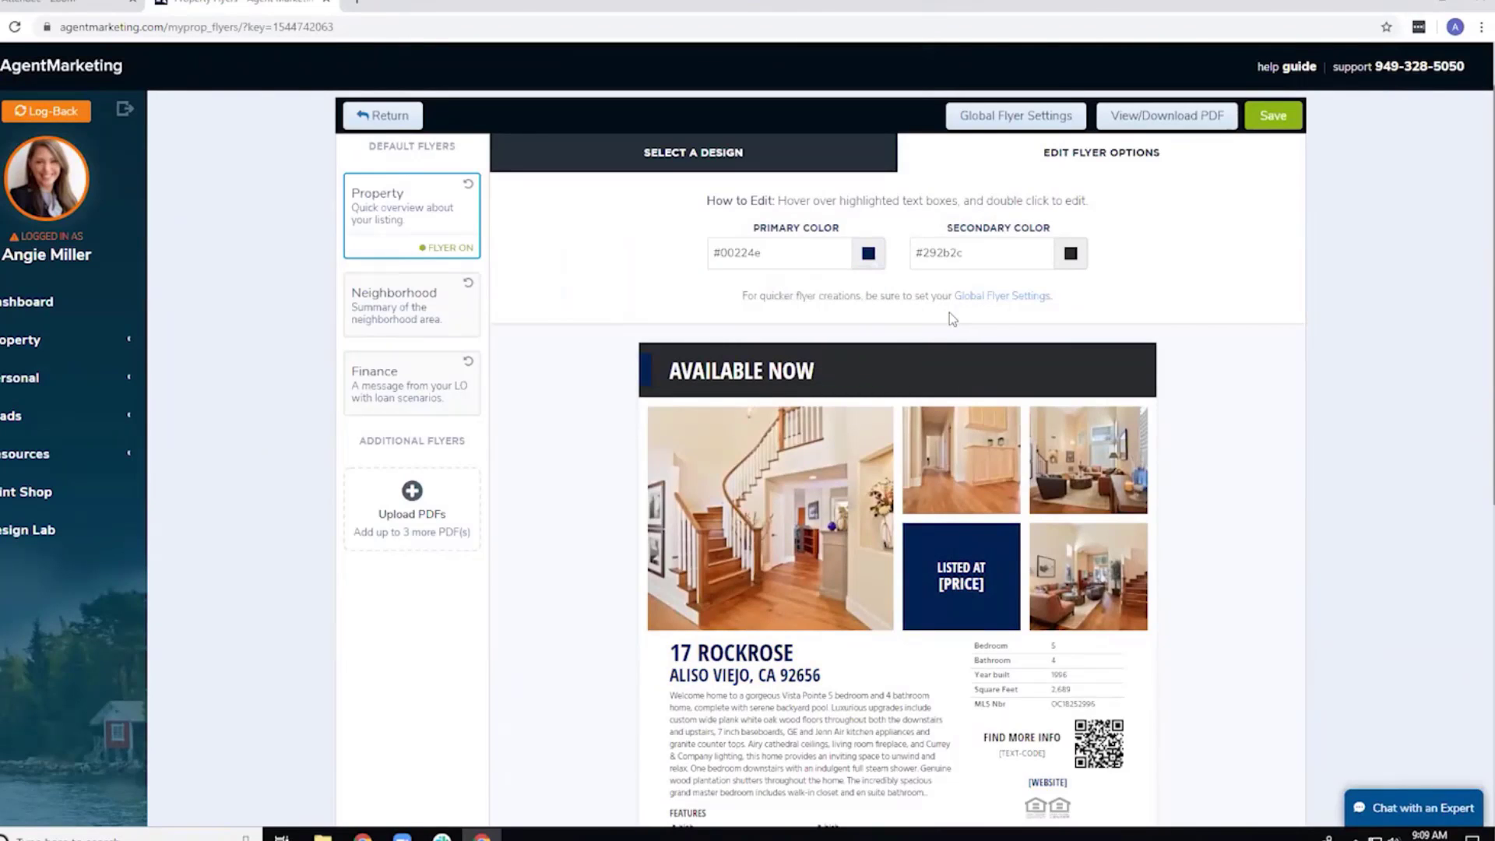
pyautogui.scroll(-2, 868, 470)
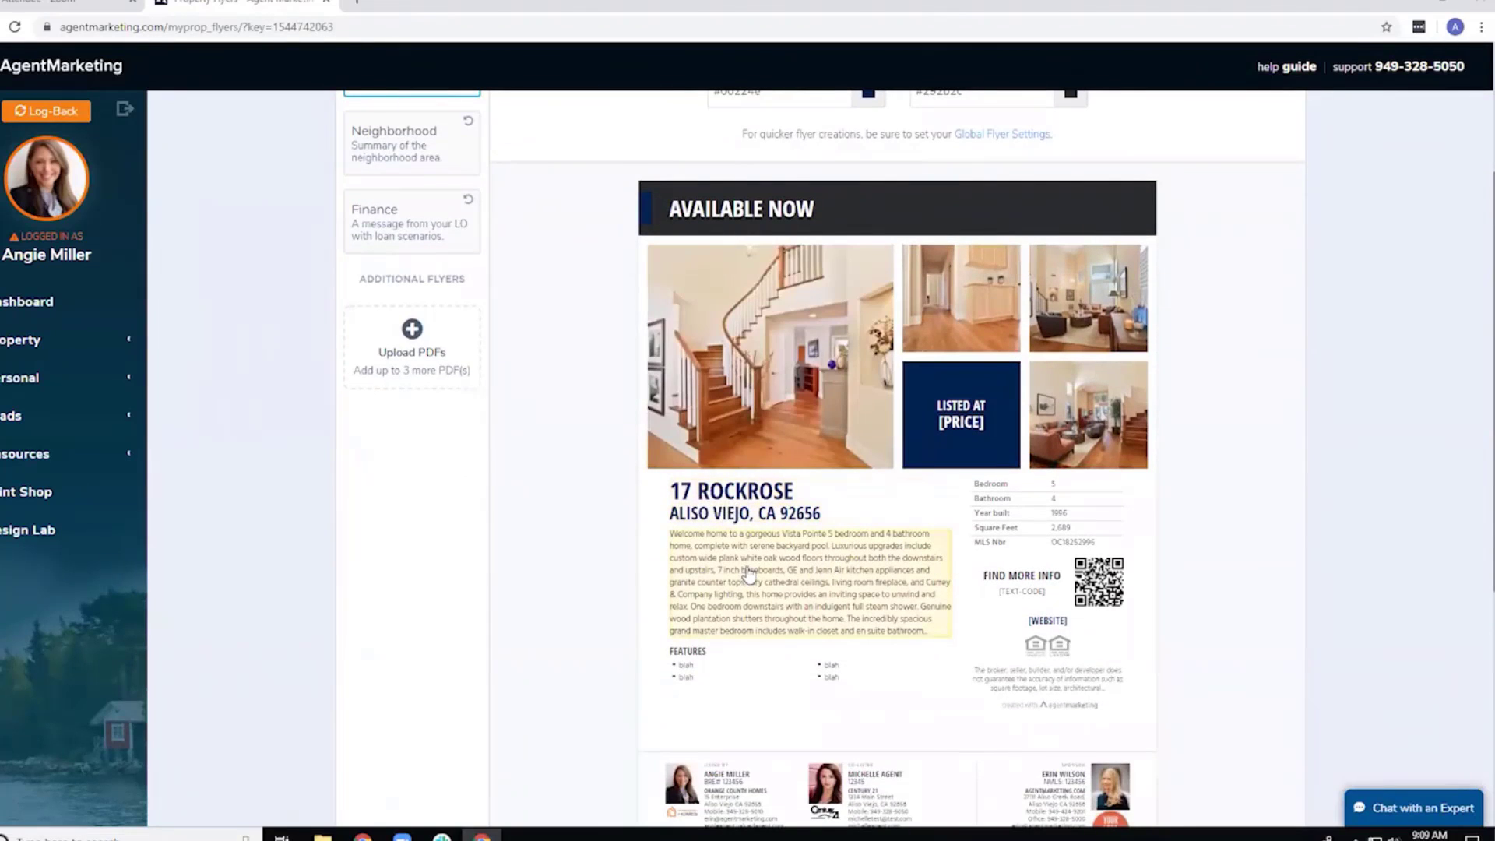
pyautogui.click(767, 498)
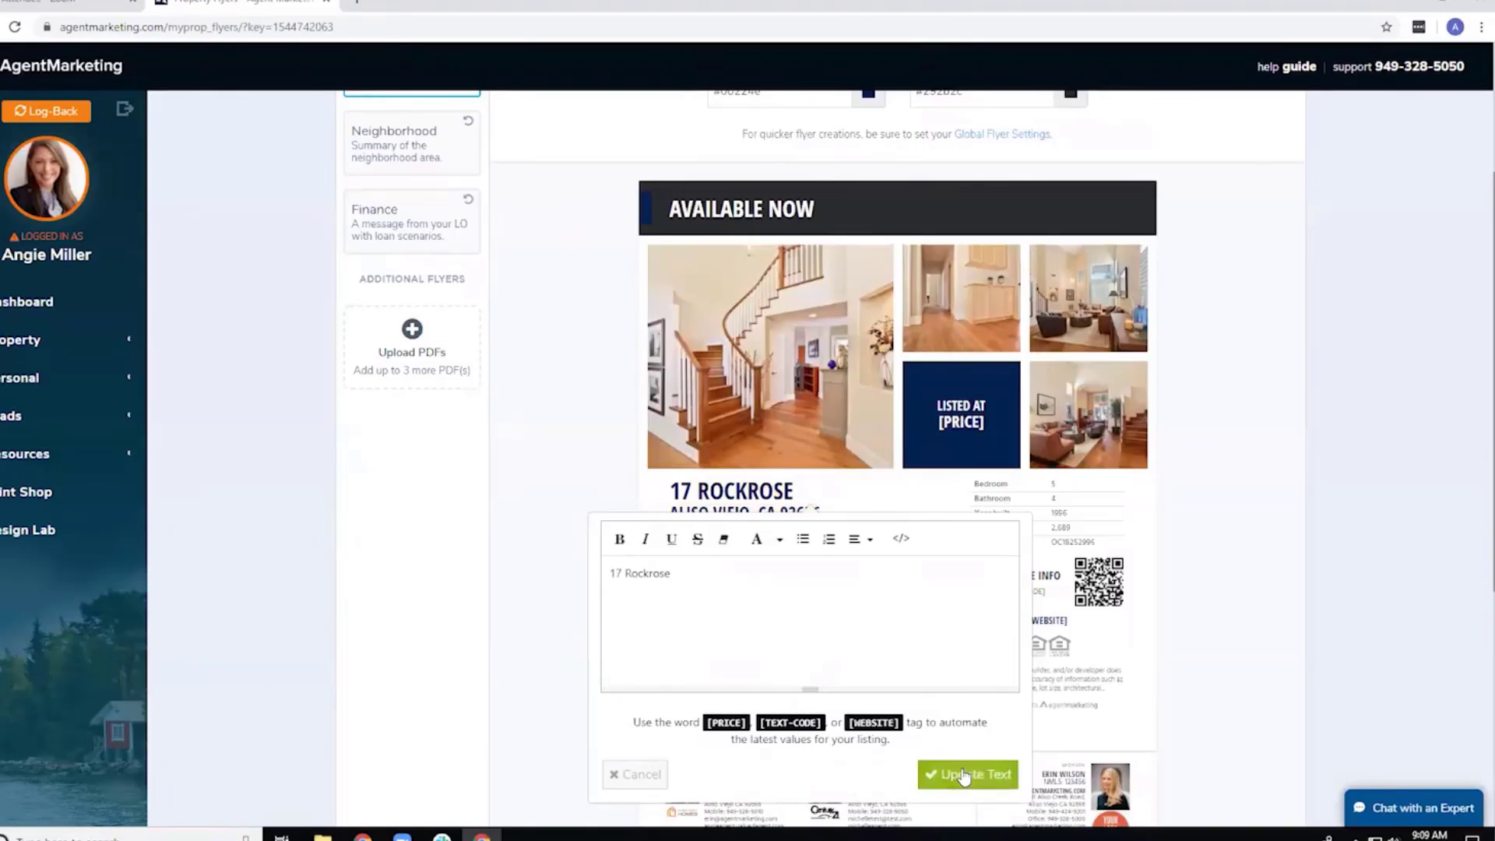
pyautogui.click(967, 774)
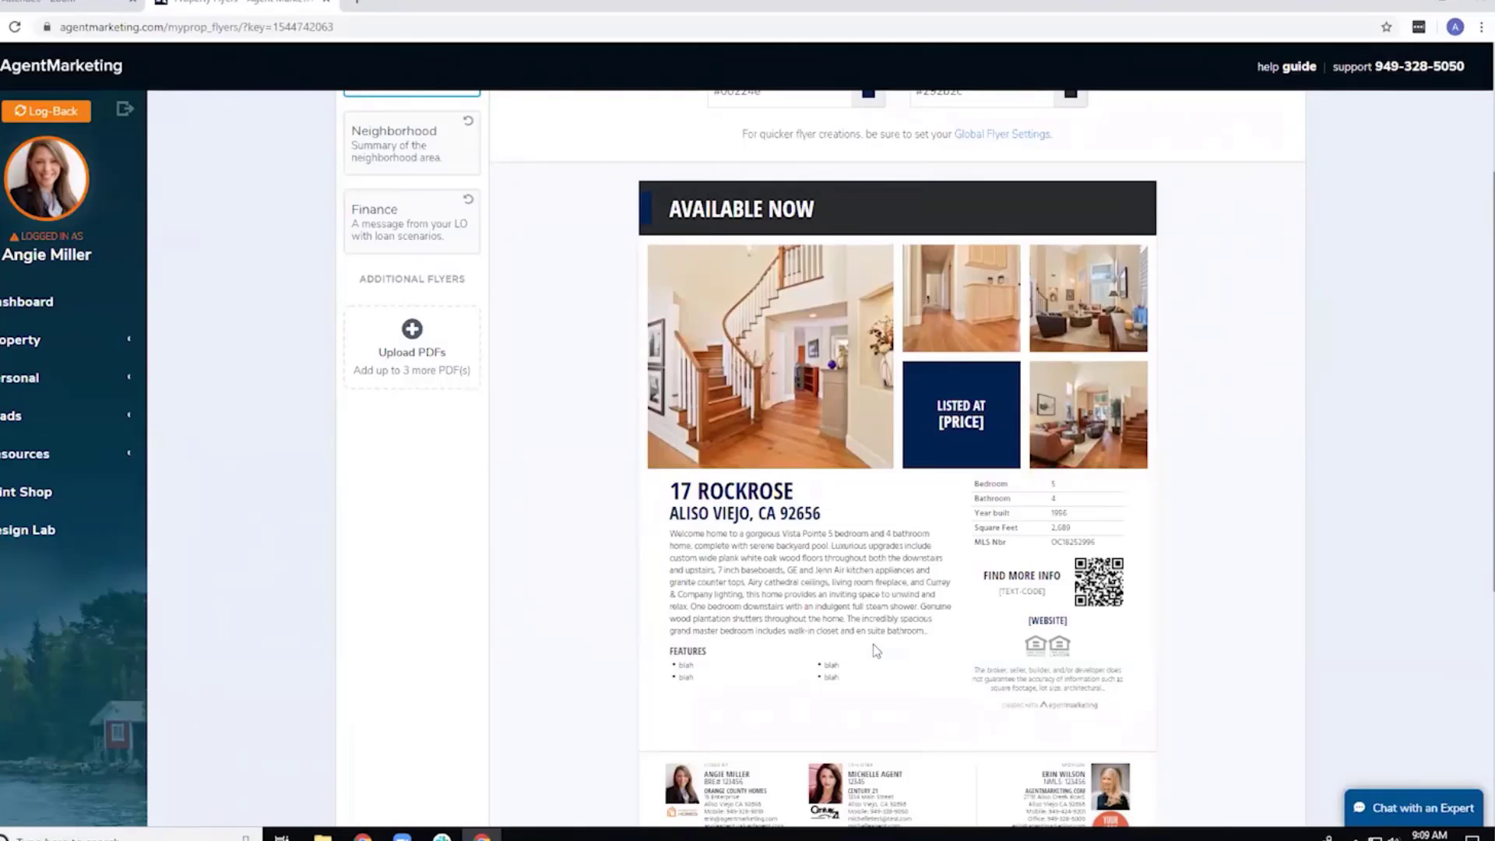
pyautogui.scroll(3, 1199, 537)
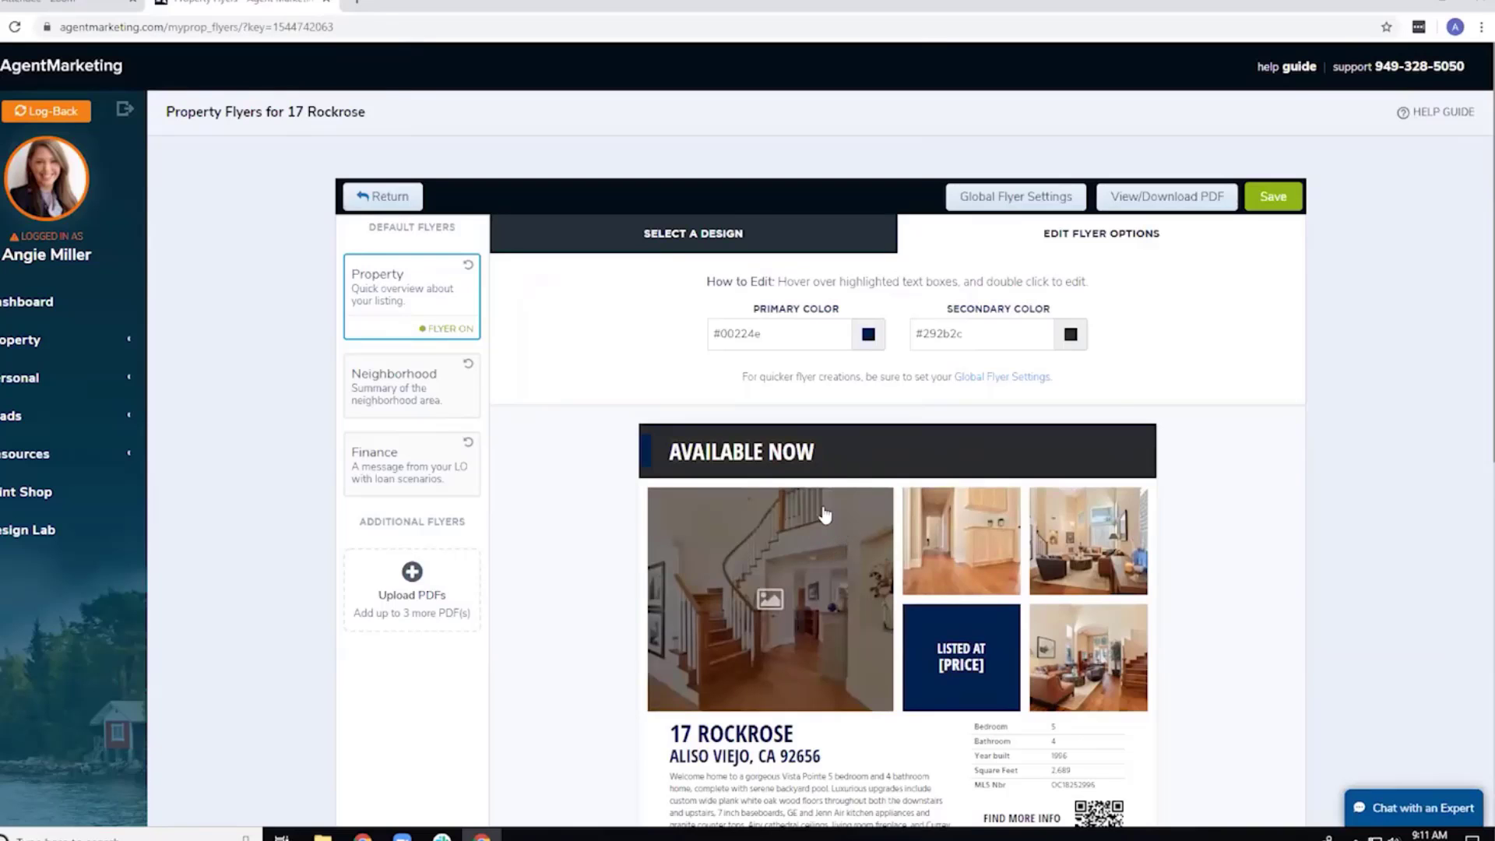
# Scroll through the finished flyer, then return to the My Properties website list.
pyautogui.scroll(-1, 1090, 584)
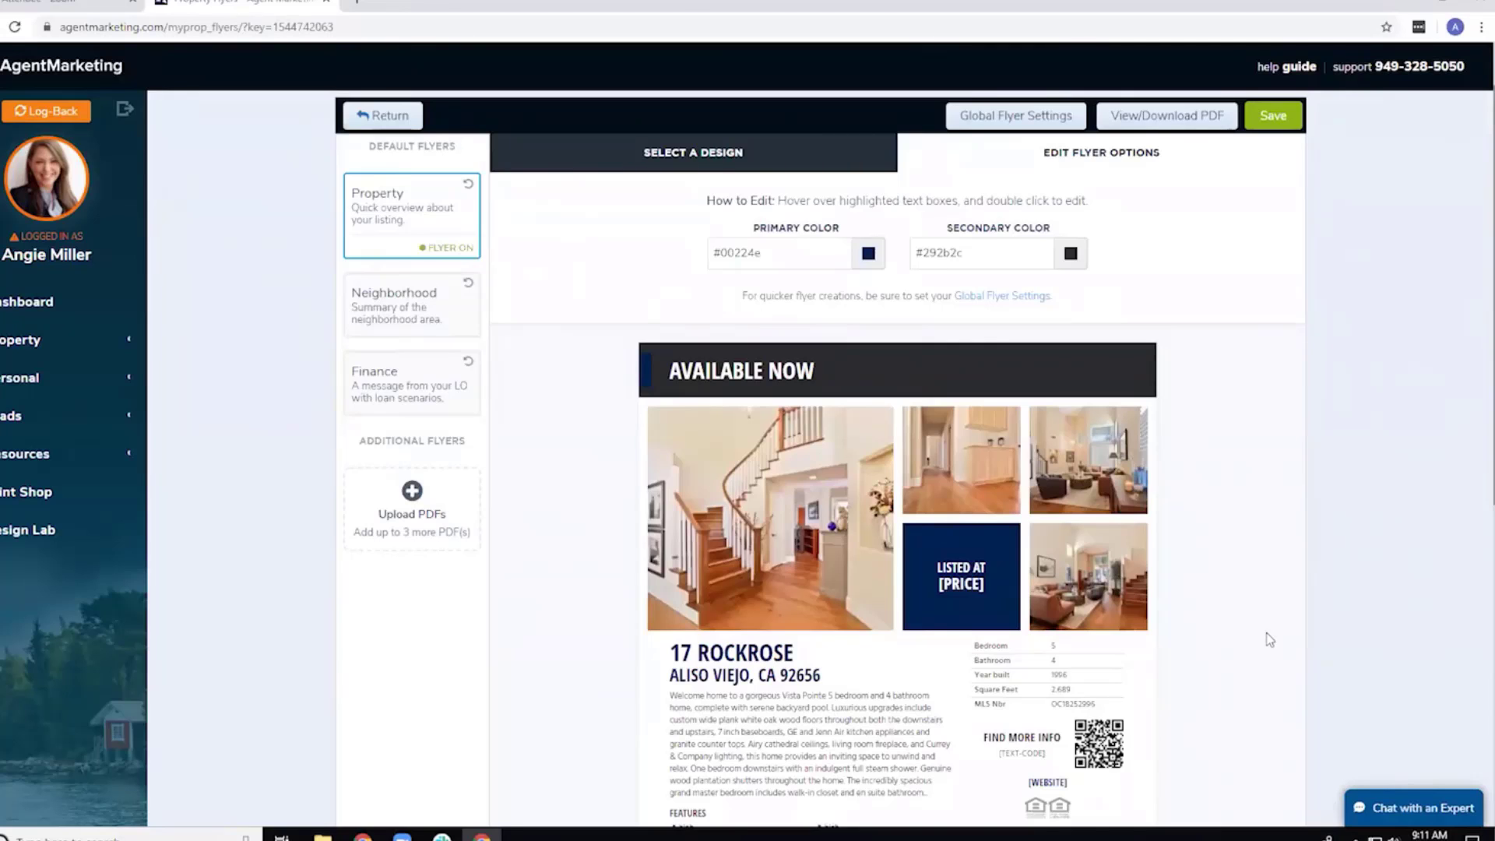
pyautogui.scroll(-2, 1254, 638)
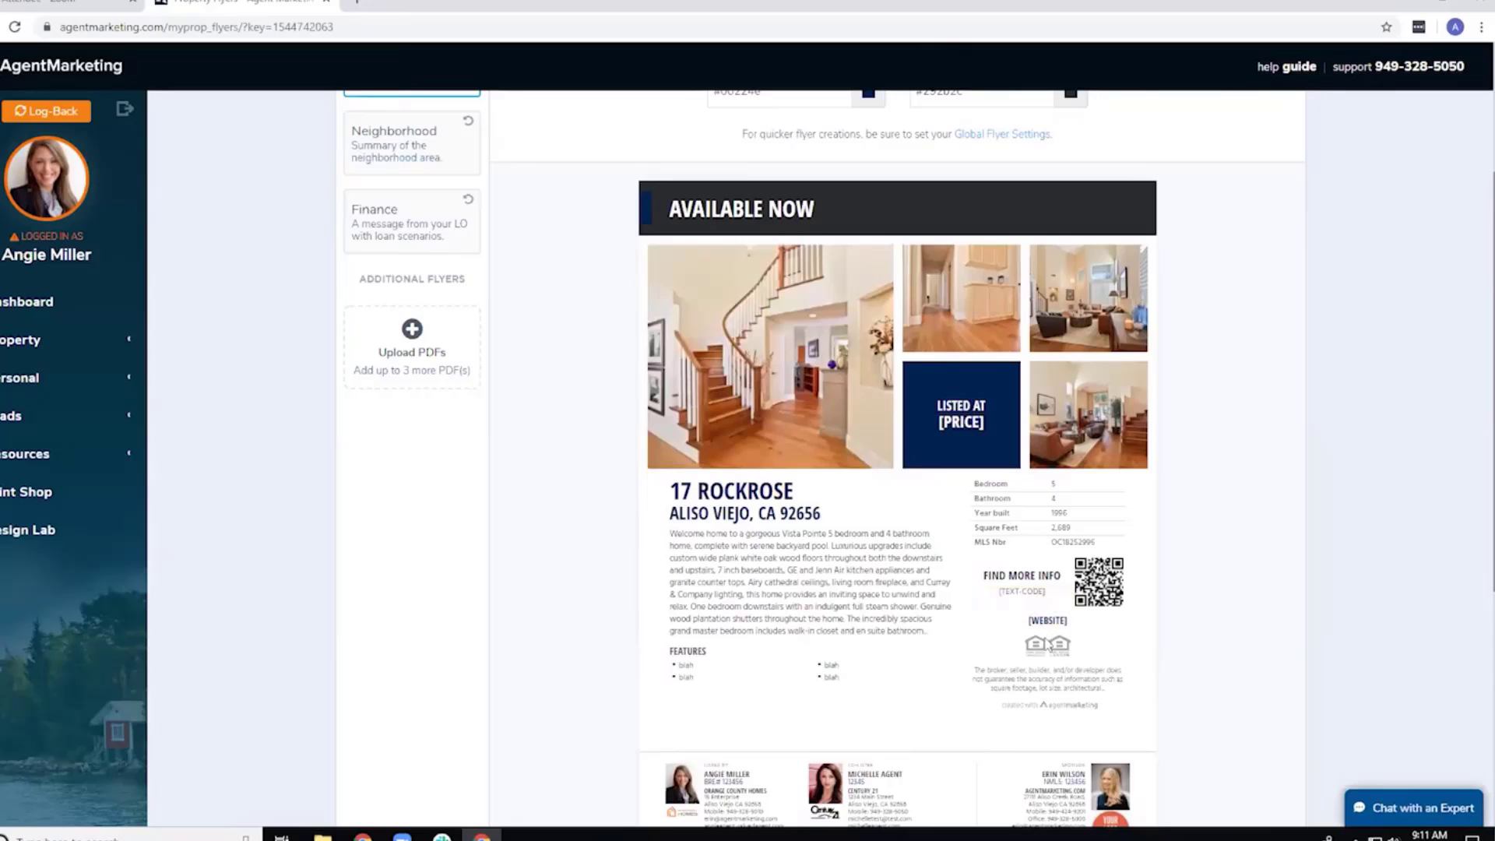
pyautogui.scroll(3, 778, 405)
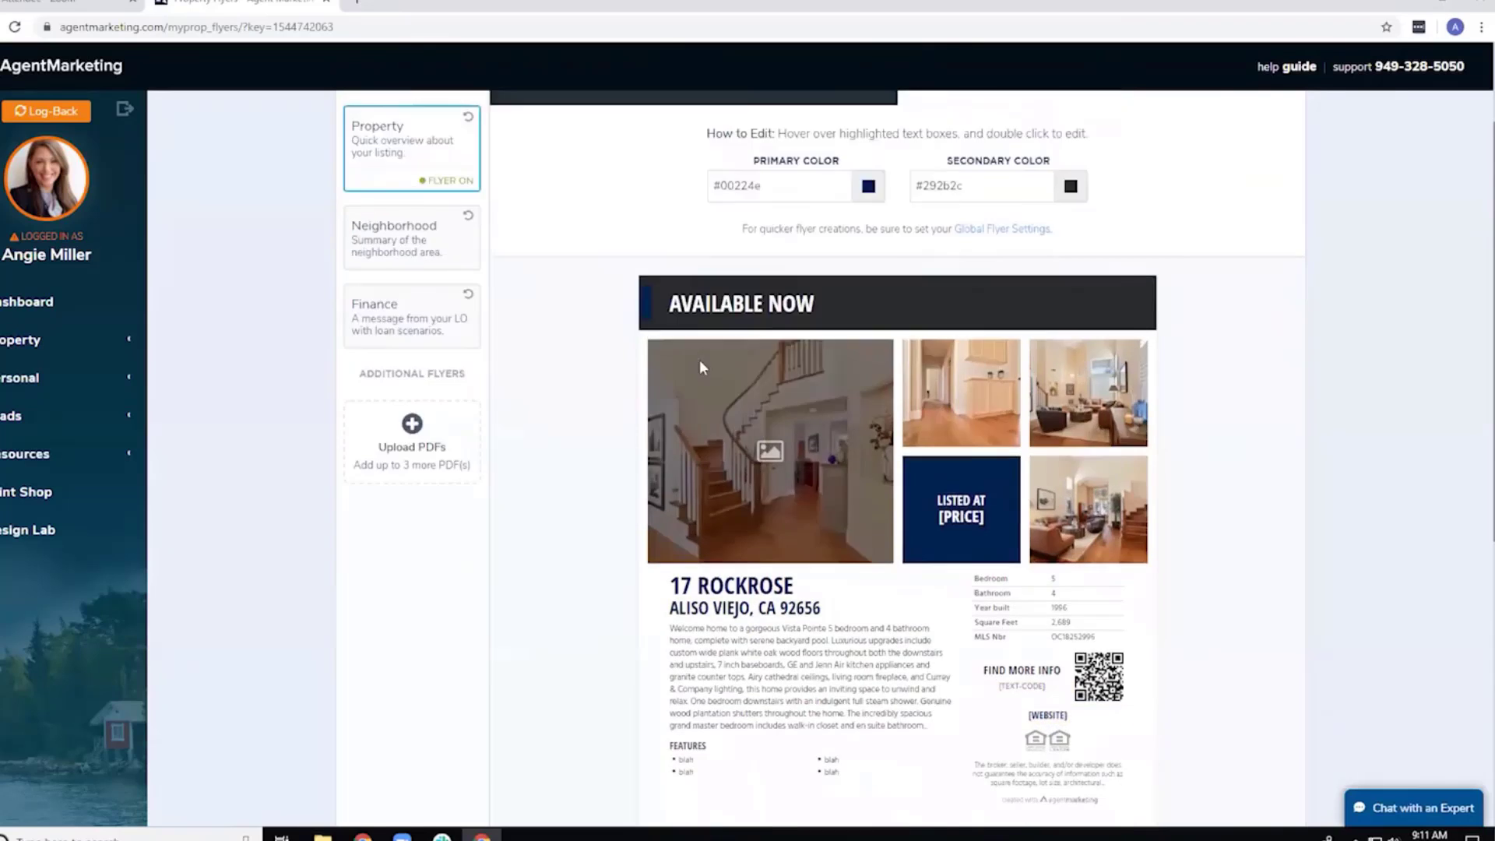
pyautogui.click(21, 340)
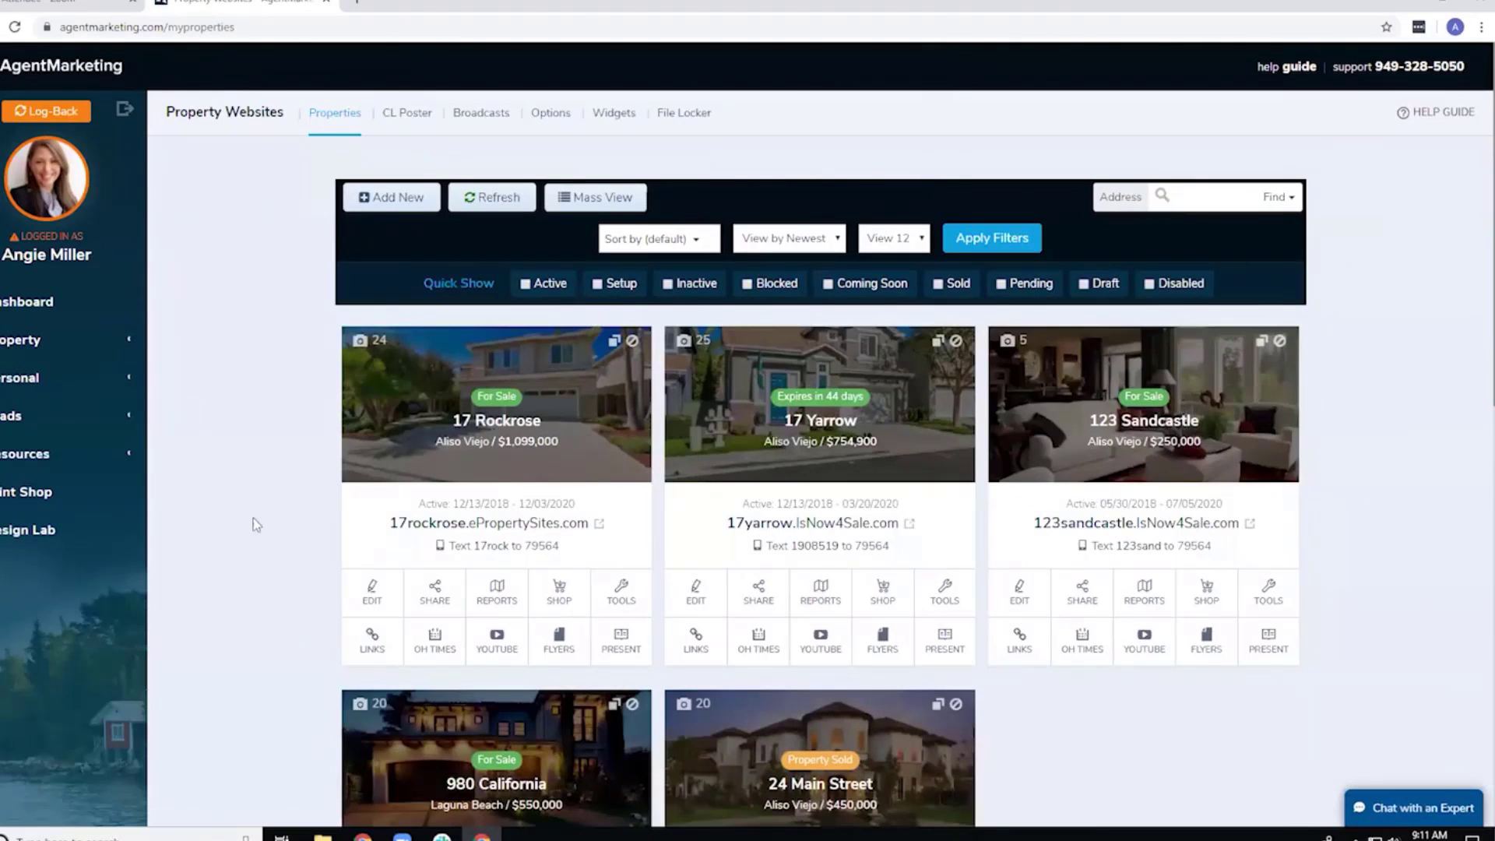
pyautogui.moveTo(388, 524); pyautogui.dragTo(580, 532)
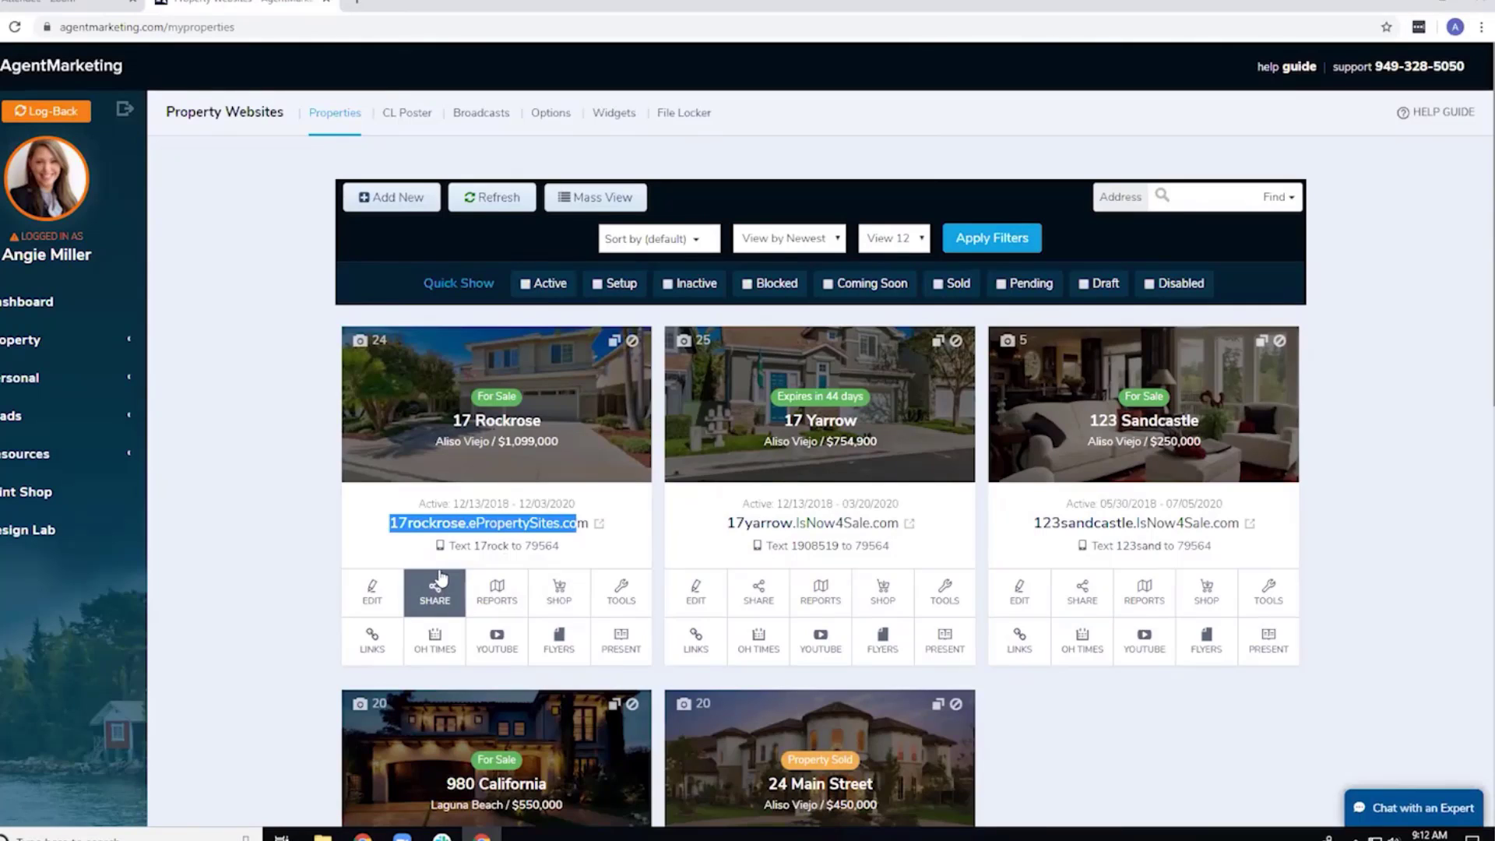
pyautogui.click(621, 593)
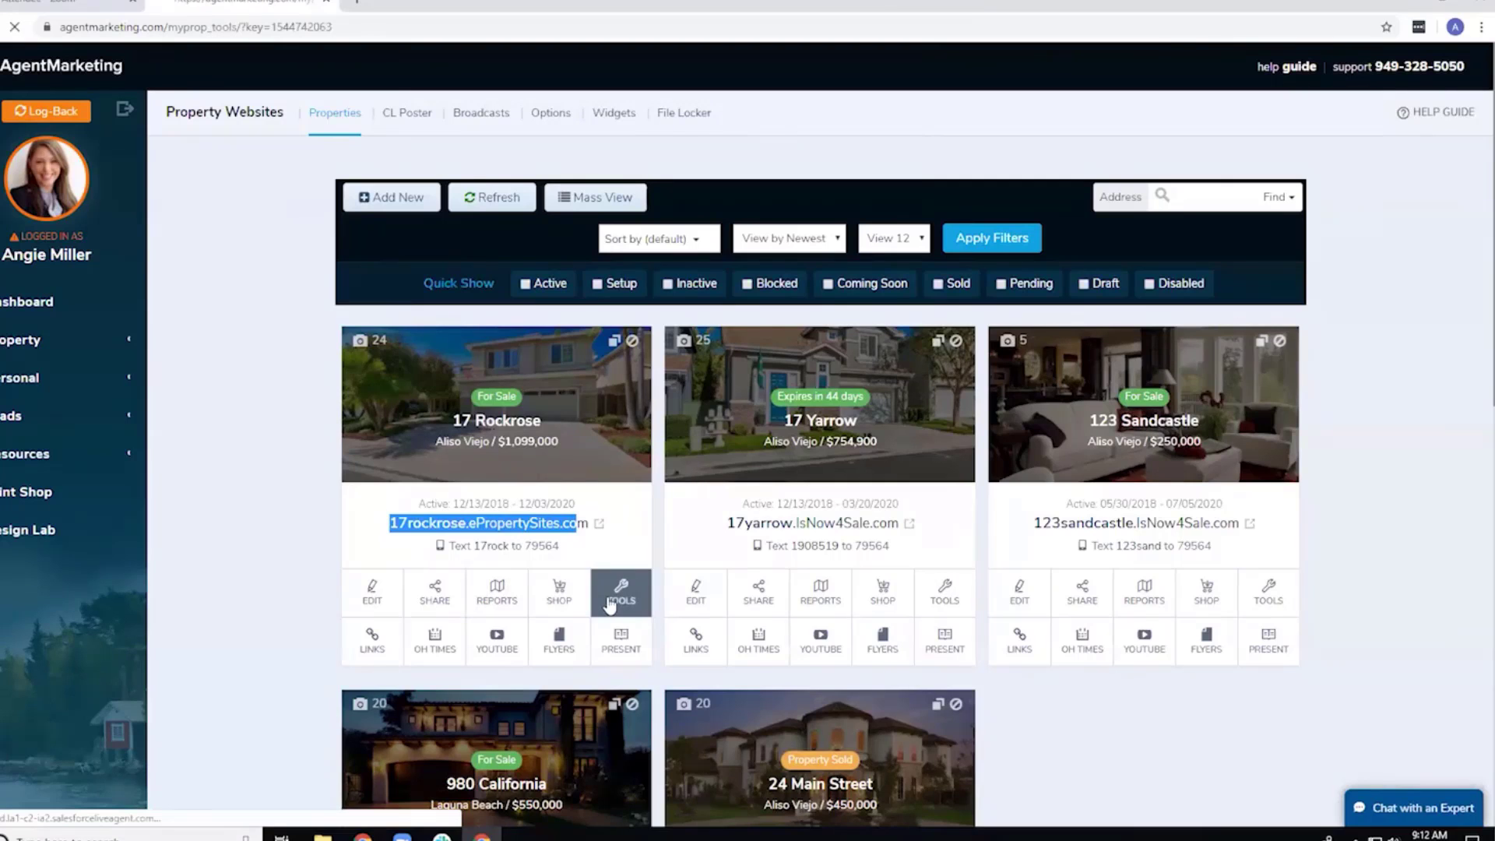
pyautogui.scroll(-2, 759, 599)
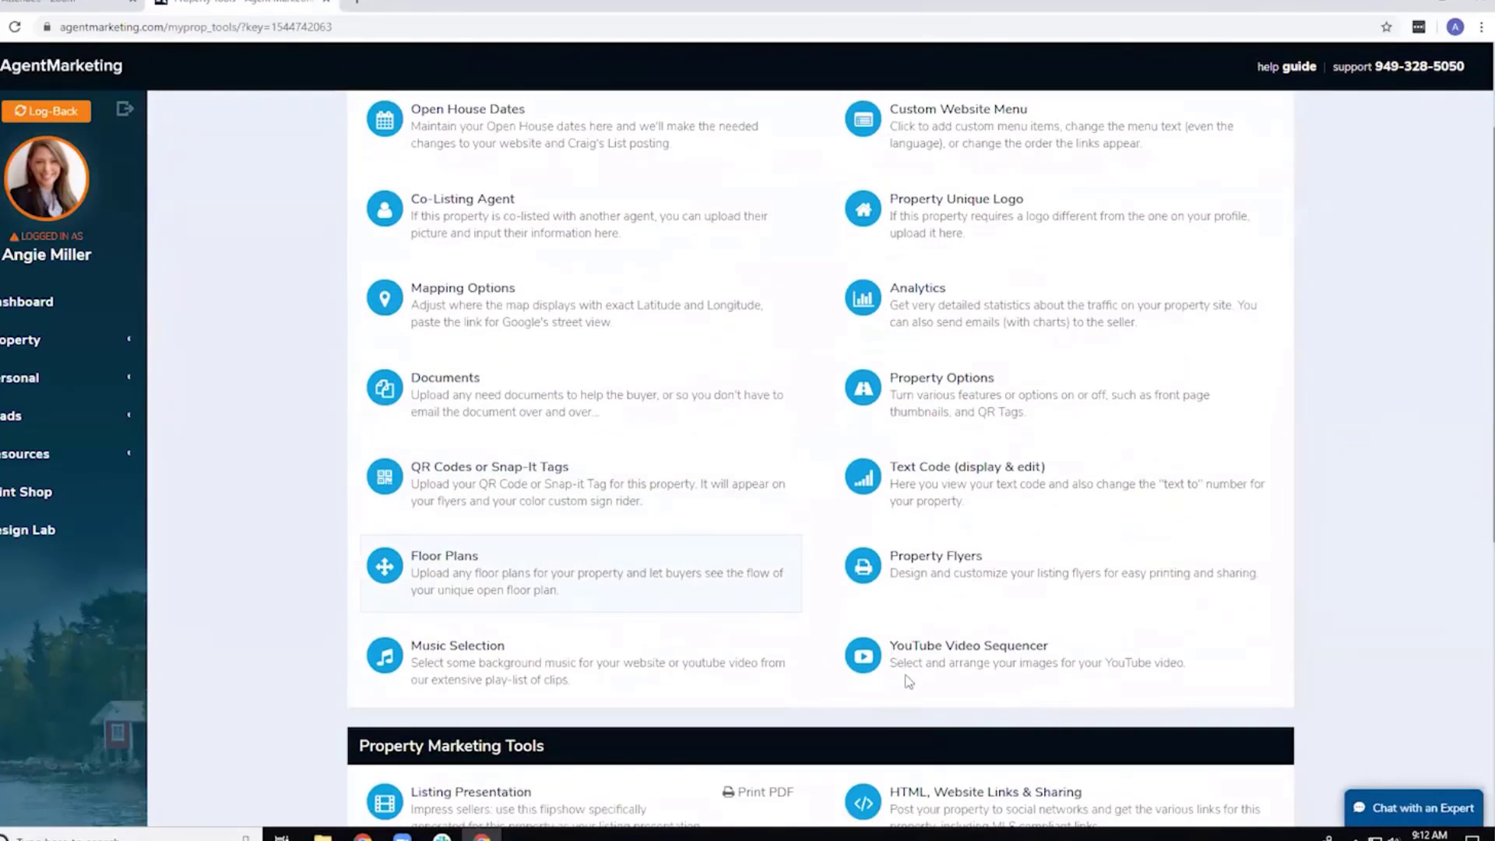
pyautogui.click(923, 653)
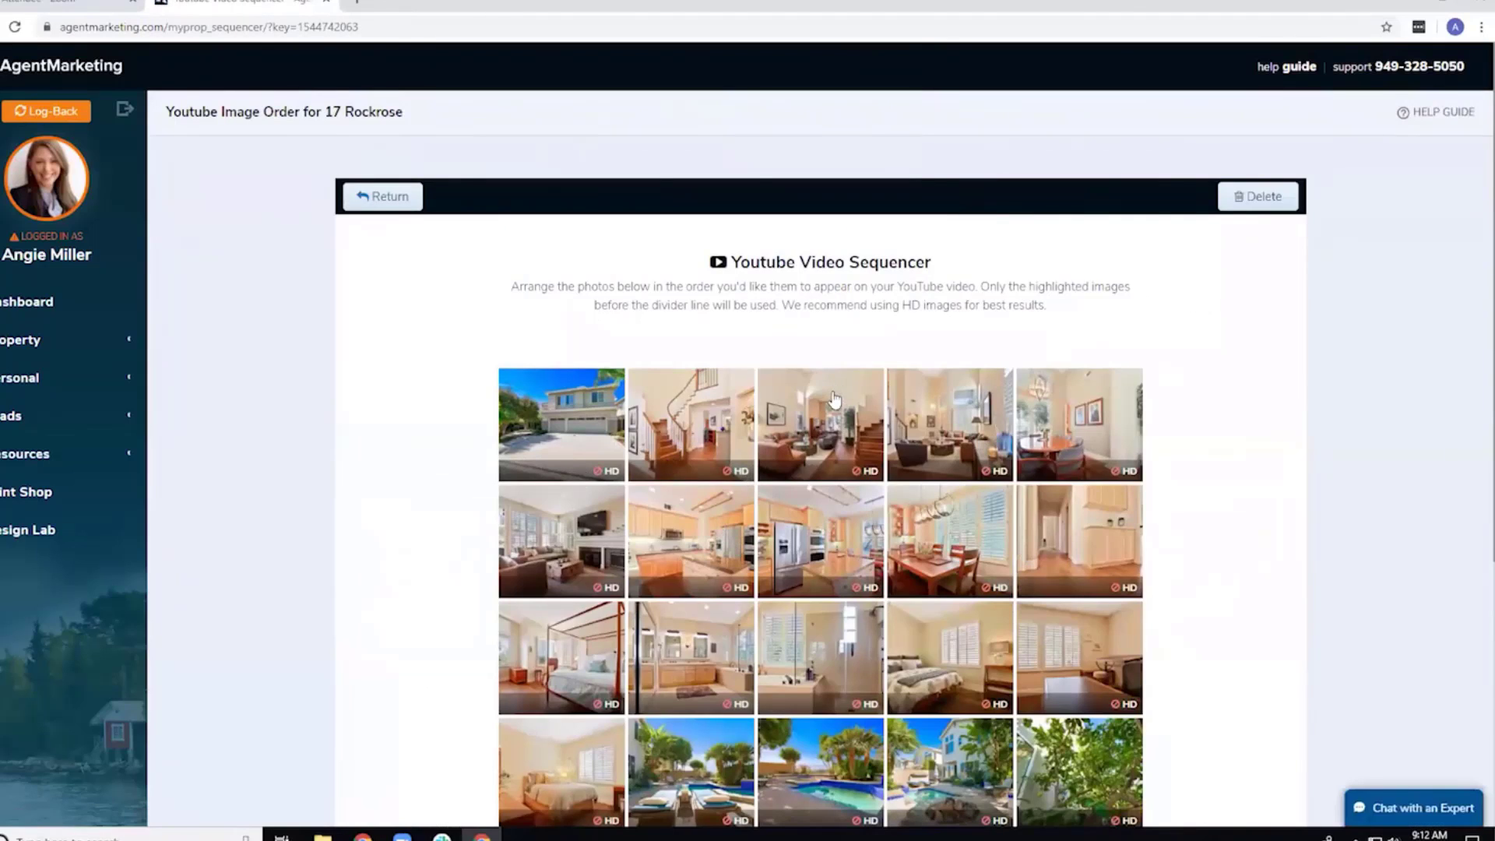
# Drag the tree photo below the video divider so a lawn shot enters the video.
pyautogui.scroll(-2, 833, 393)
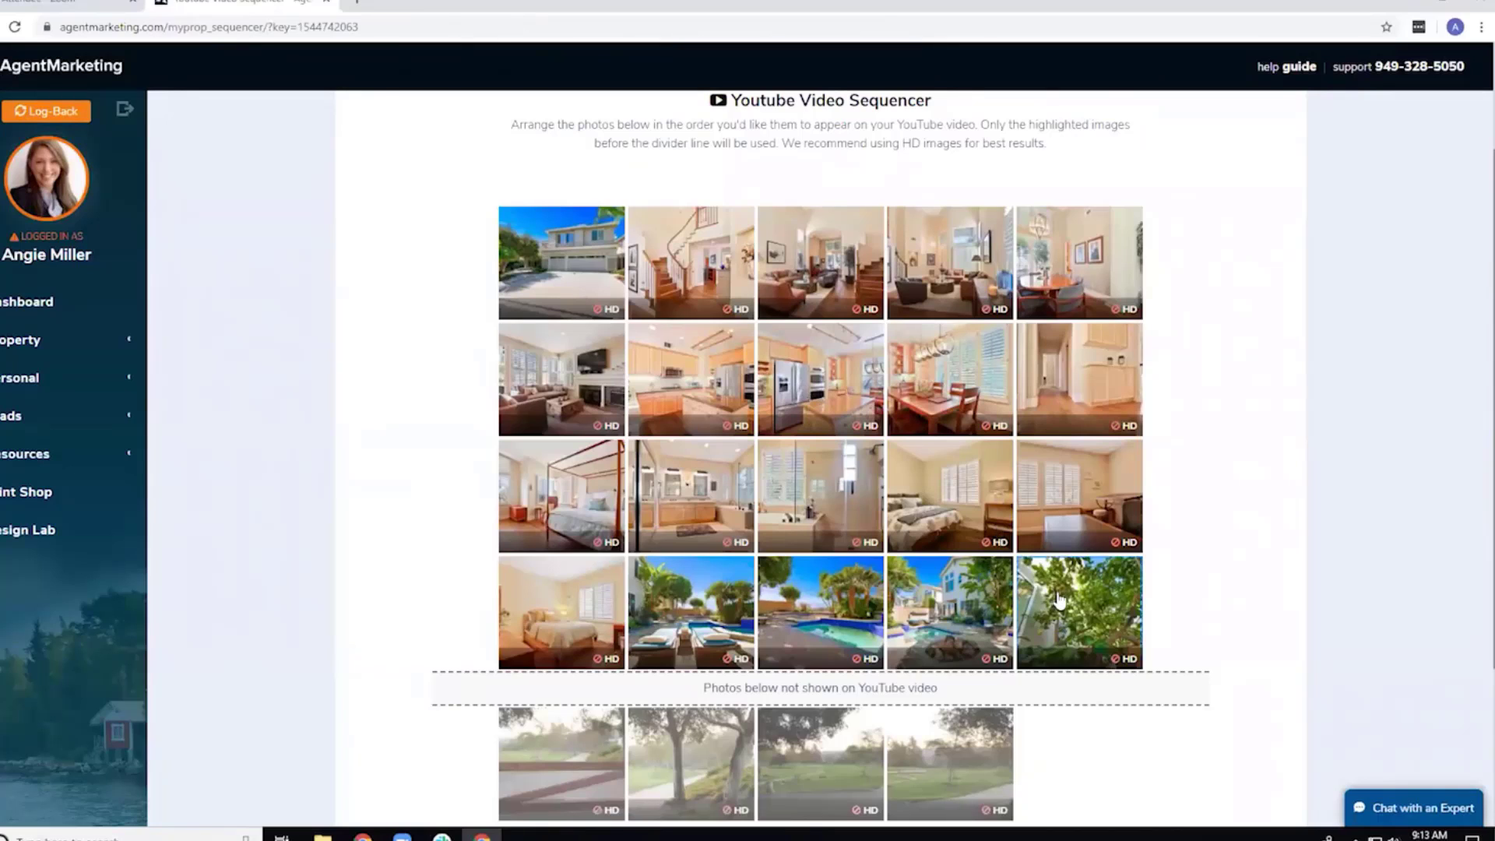
pyautogui.moveTo(1057, 599); pyautogui.dragTo(950, 691)
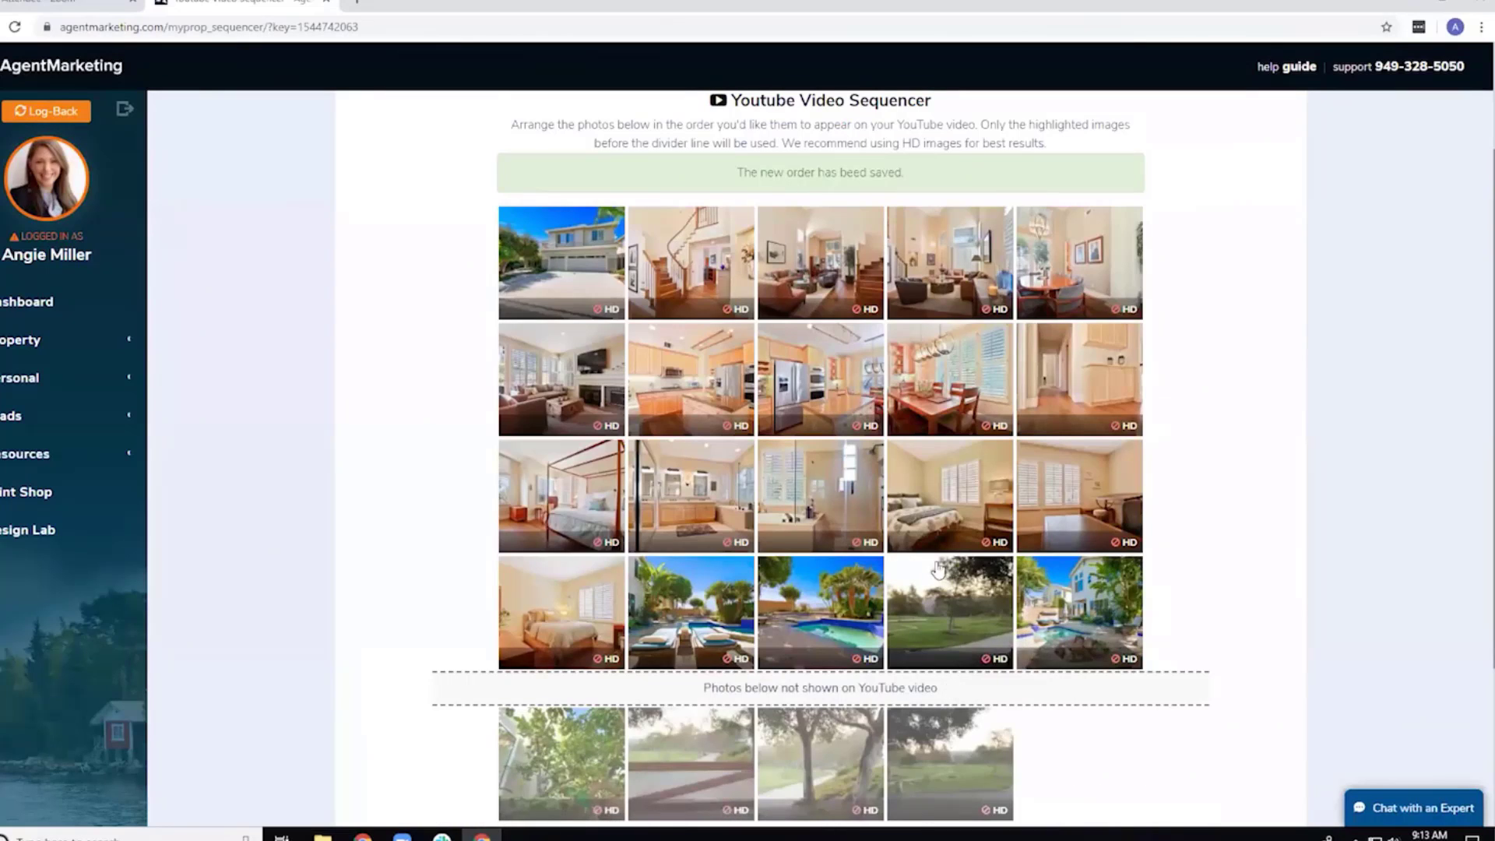
pyautogui.scroll(2, 832, 366)
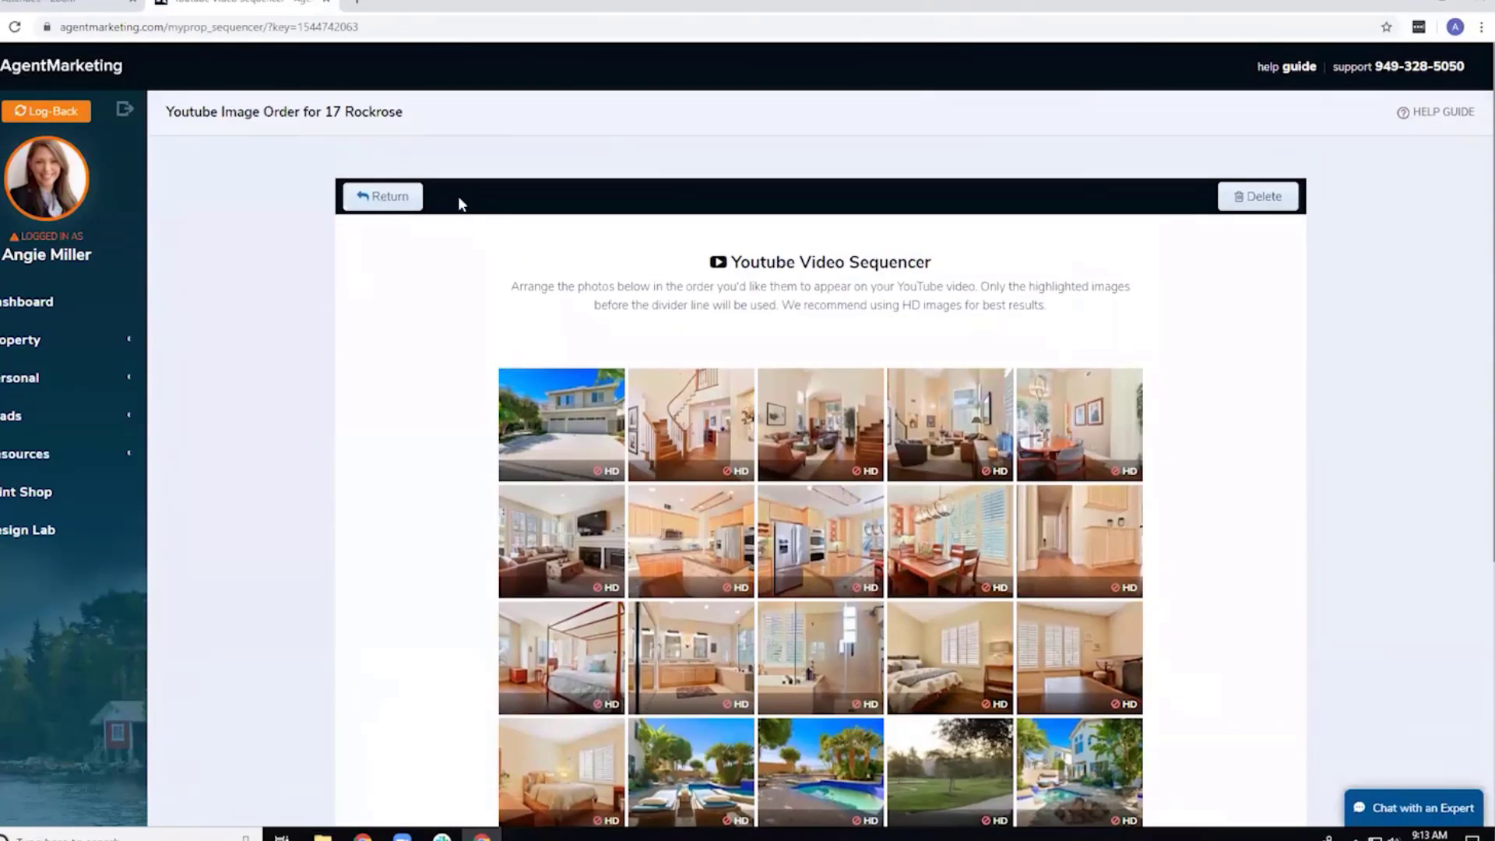